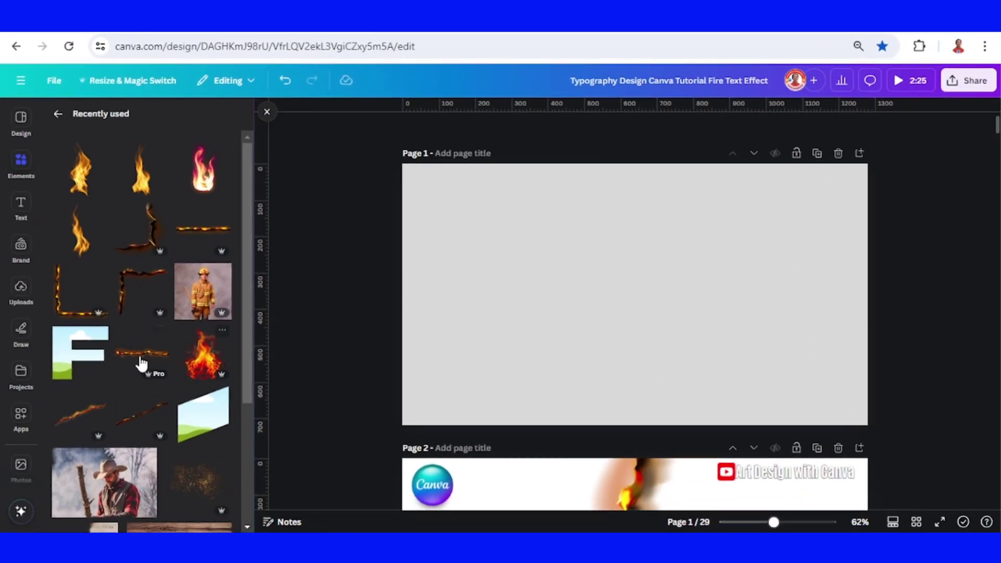
Add the Agrandir Upper F letter frame to page 1, enlarge it and centre it
{"action": "left_click", "coordinate": [100, 334]}
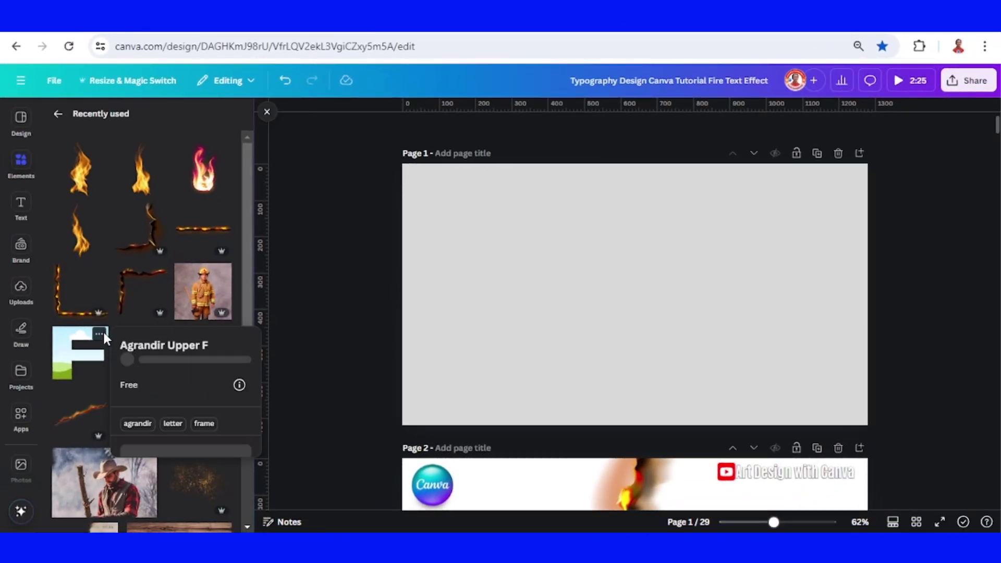
{"action": "left_click", "coordinate": [69, 354]}
{"action": "left_click", "coordinate": [69, 355]}
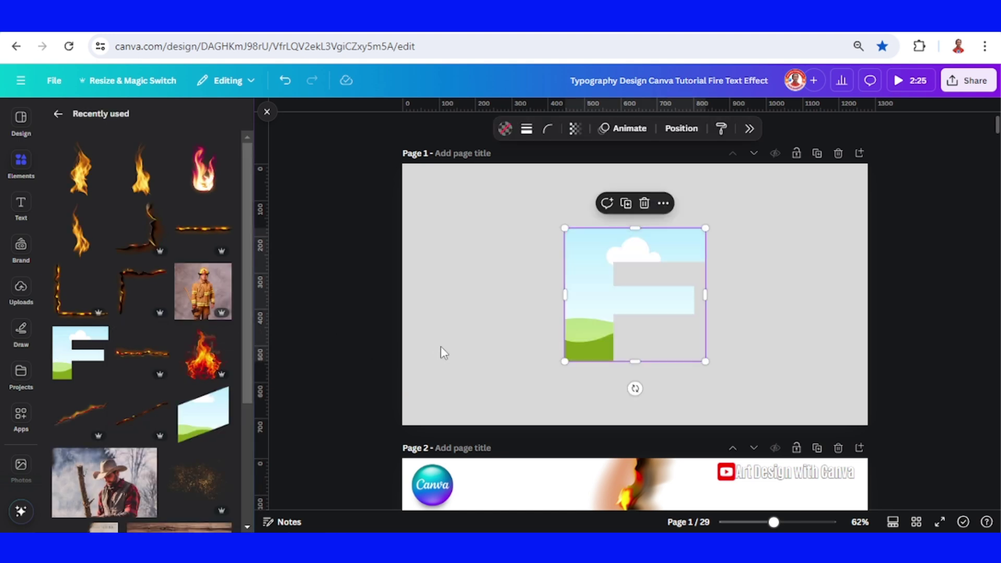
{"action": "left_click_drag", "start_coordinate": [564, 361], "coordinate": [511, 390]}
{"action": "left_click_drag", "start_coordinate": [558, 333], "coordinate": [577, 334]}
Add the firefighter photo, duplicate it and remove the background from the copy
{"action": "left_click", "coordinate": [222, 272]}
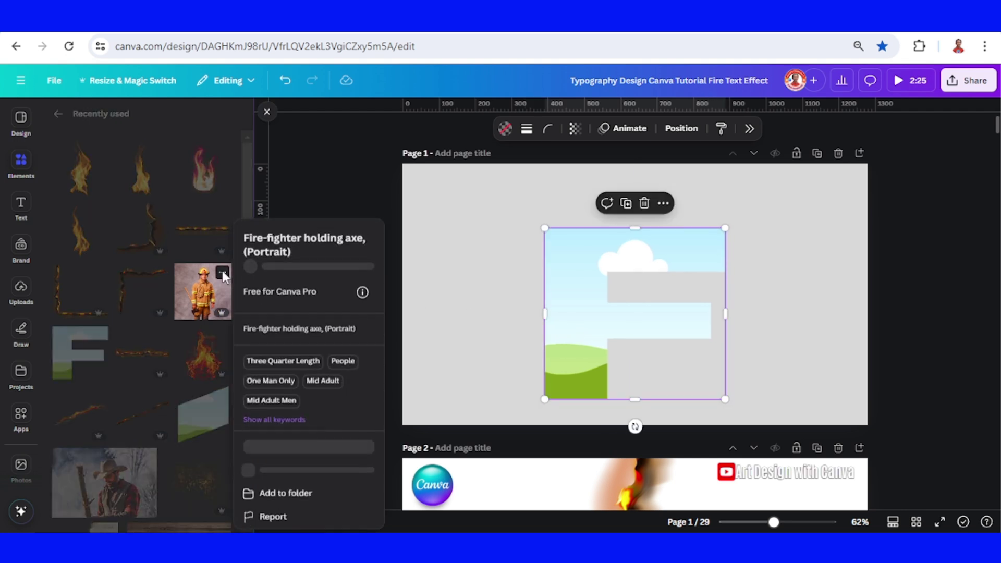
{"action": "left_click", "coordinate": [208, 287]}
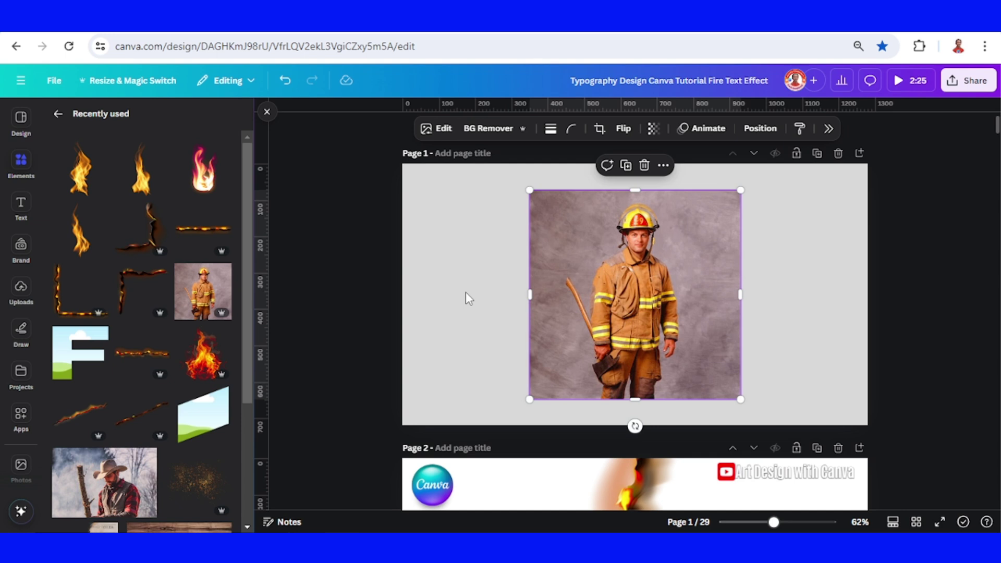
{"action": "left_click", "coordinate": [626, 169]}
{"action": "left_click_drag", "start_coordinate": [597, 222], "coordinate": [714, 232]}
{"action": "left_click", "coordinate": [492, 130]}
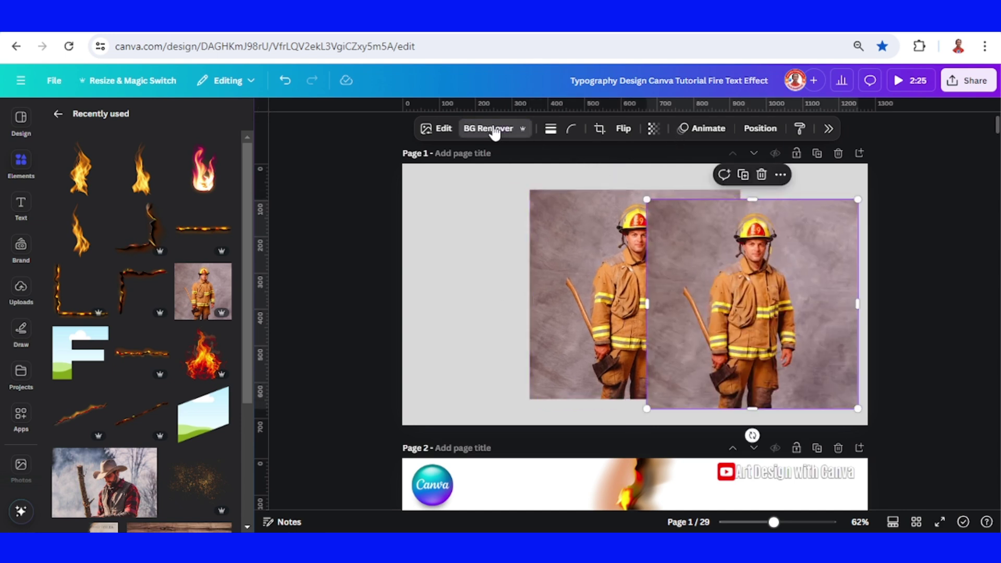
Drop the original firefighter photo into the letter F frame
{"action": "left_click", "coordinate": [606, 280]}
{"action": "left_click_drag", "start_coordinate": [594, 285], "coordinate": [567, 280]}
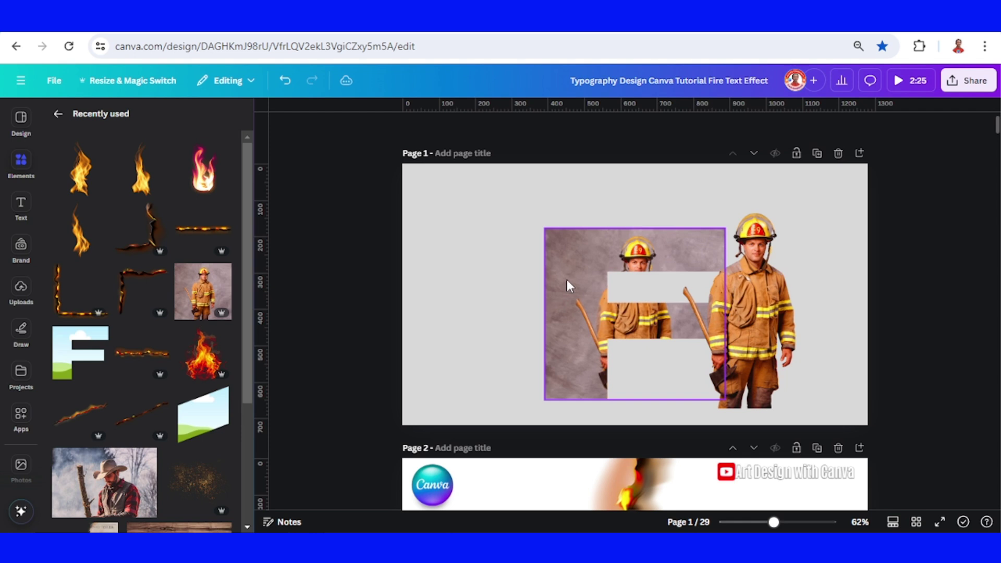
{"action": "left_click_drag", "start_coordinate": [764, 331], "coordinate": [774, 328]}
{"action": "left_click", "coordinate": [592, 274]}
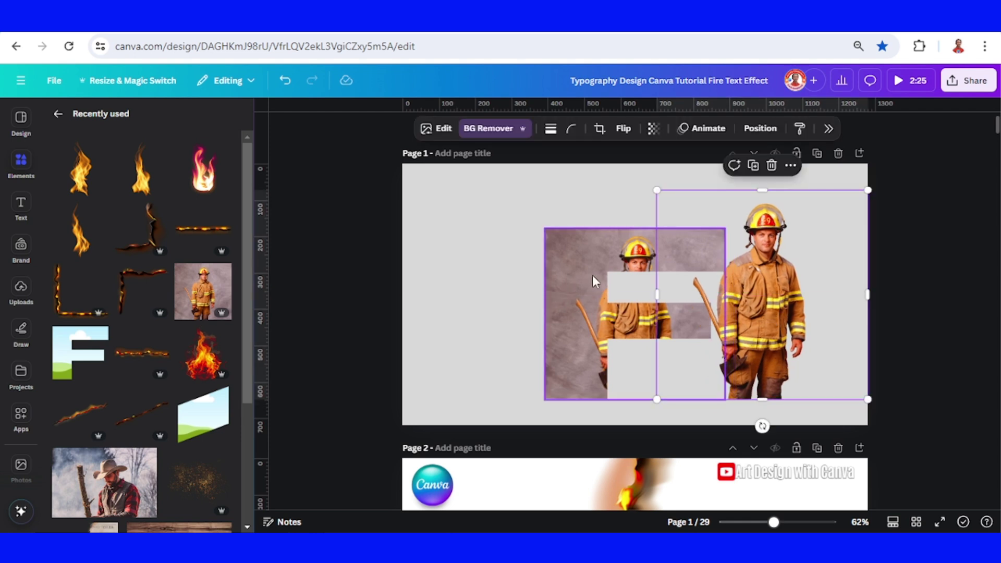
Crop the firefighter photo inside the F, shifting it up and enlarging it so his body fills the letter
{"action": "double_click", "coordinate": [579, 254]}
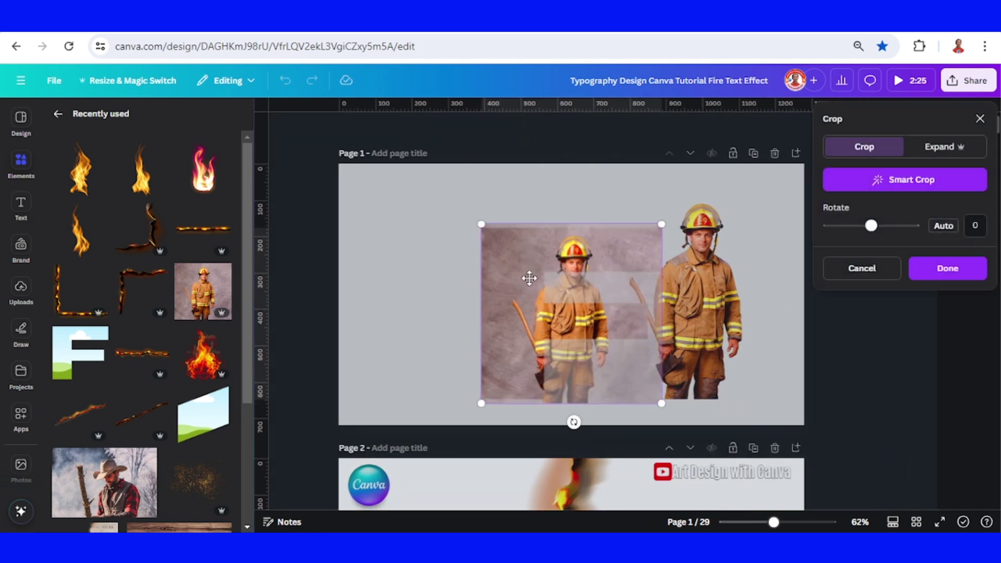
{"action": "left_click_drag", "start_coordinate": [529, 279], "coordinate": [527, 266]}
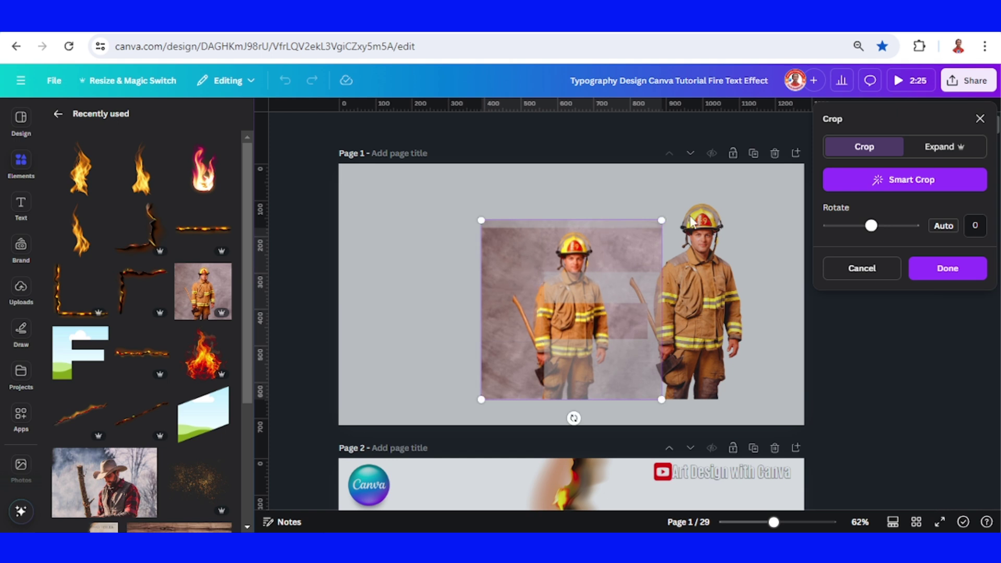
{"action": "left_click_drag", "start_coordinate": [662, 219], "coordinate": [625, 207]}
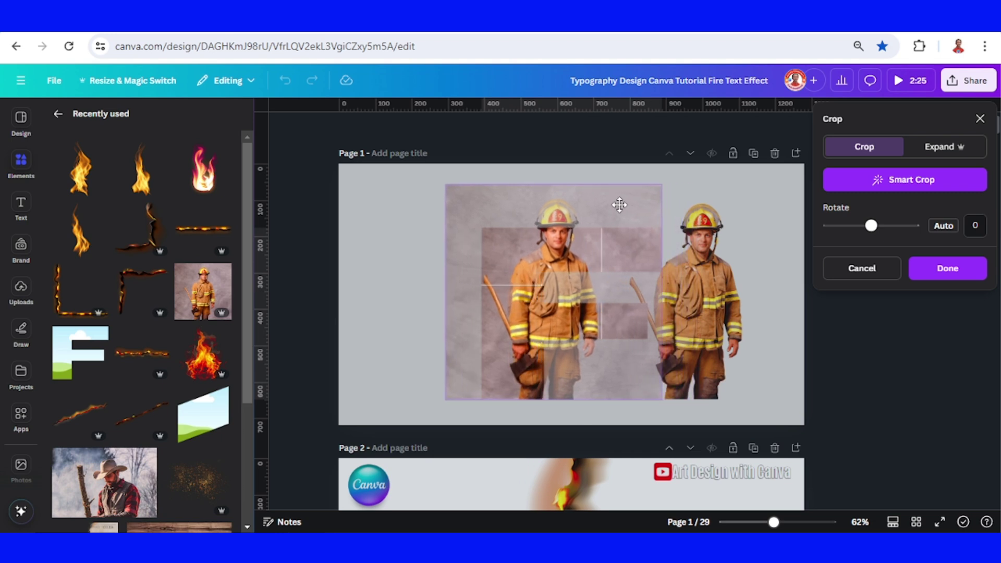
{"action": "left_click", "coordinate": [726, 226]}
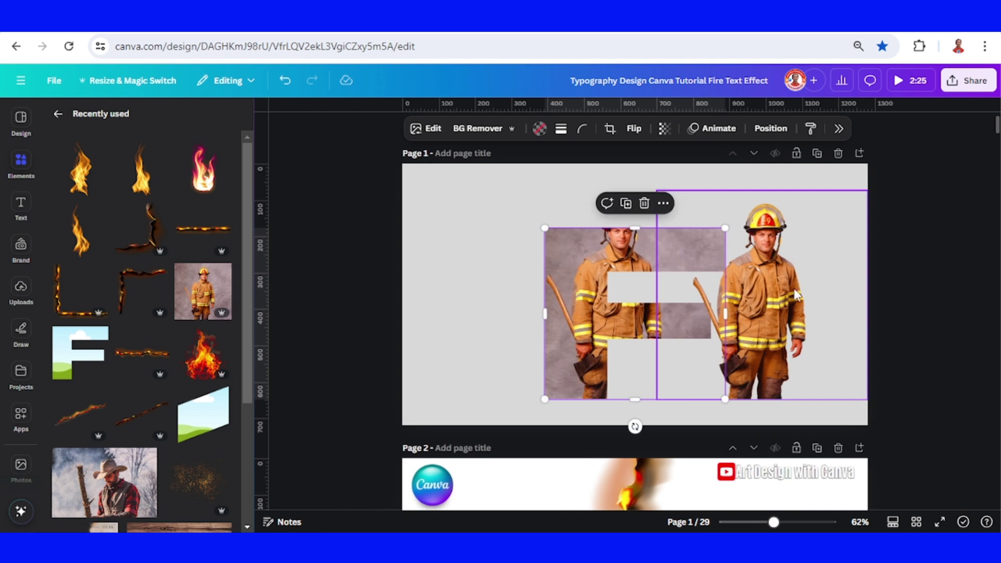
Move the cutout firefighter onto the letter F and set its transparency to 62
{"action": "left_click_drag", "start_coordinate": [784, 289], "coordinate": [638, 287]}
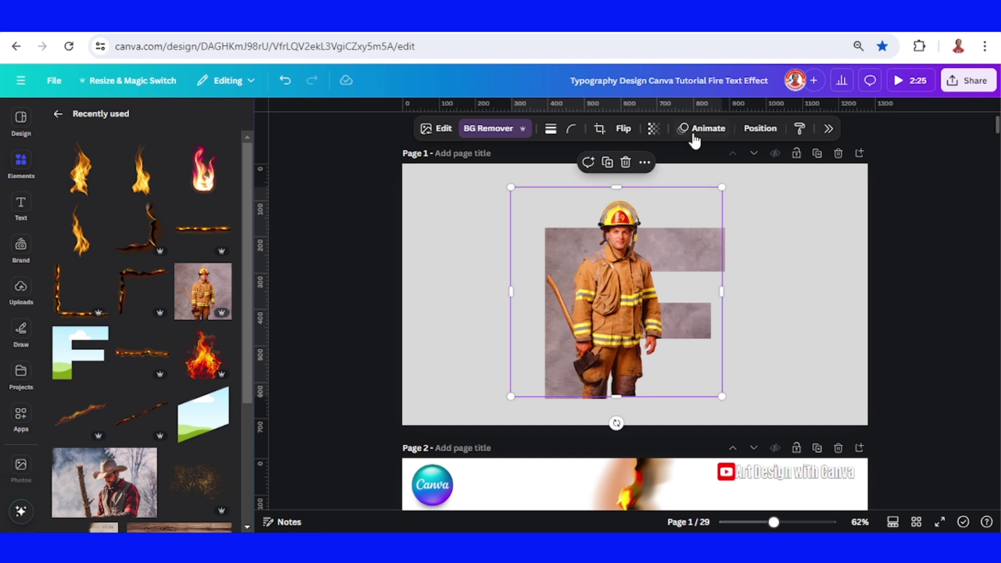
{"action": "left_click", "coordinate": [653, 128]}
{"action": "left_click", "coordinate": [651, 177]}
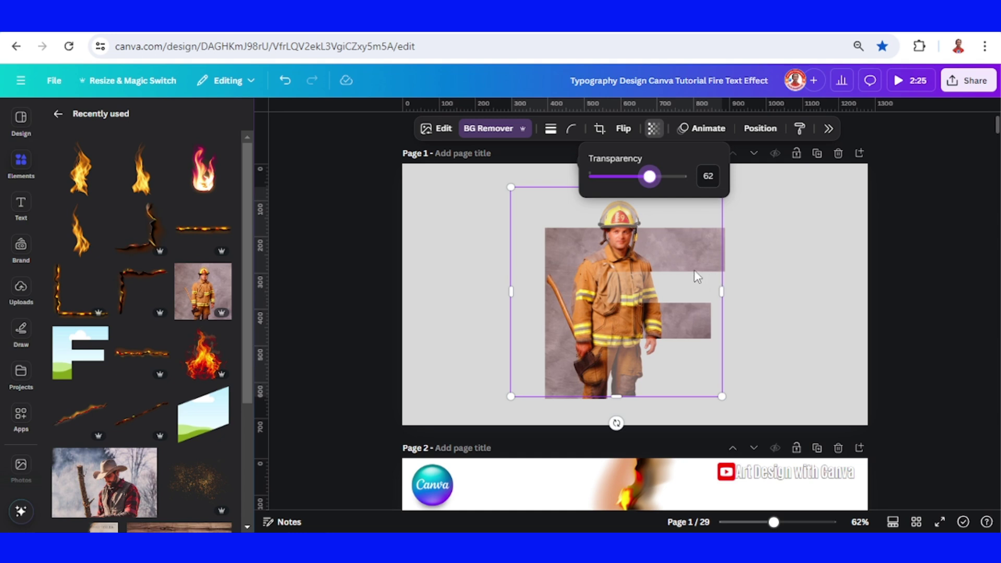
{"action": "left_click", "coordinate": [621, 251]}
Enlarge the cutout slightly, restore full opacity and crop its bottom so only the helmeted head shows
{"action": "left_click", "coordinate": [809, 522]}
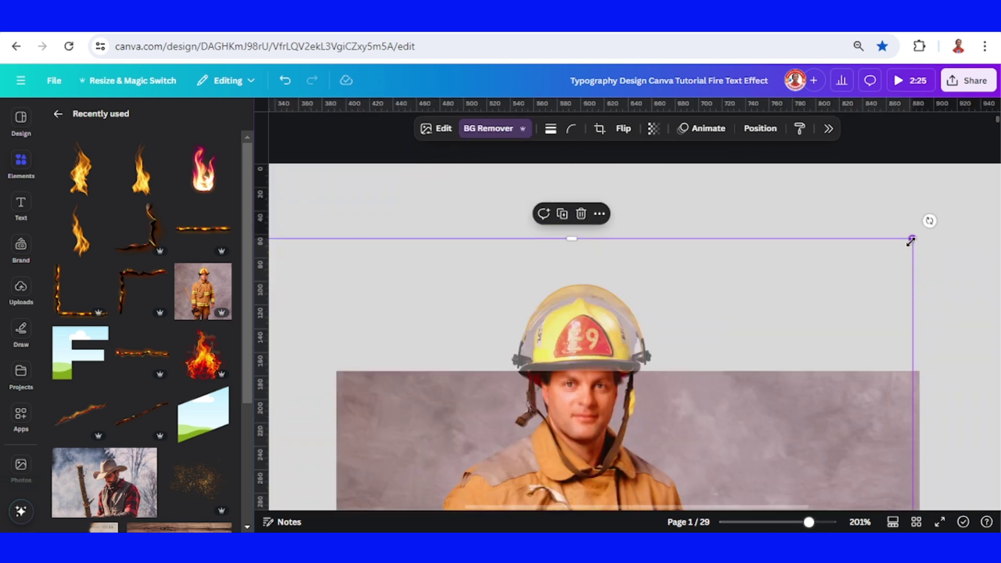
{"action": "left_click_drag", "start_coordinate": [911, 240], "coordinate": [917, 229]}
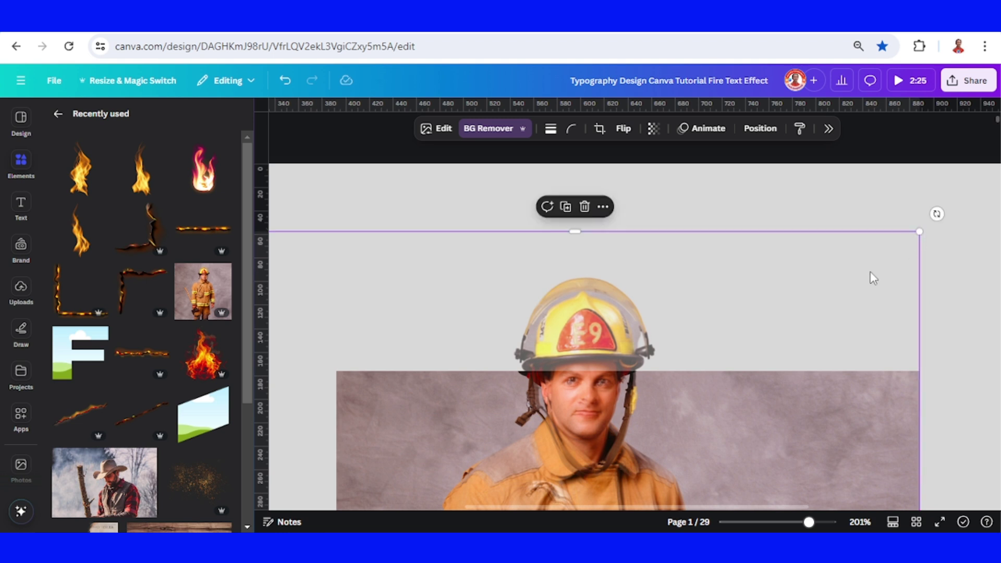
{"action": "left_click", "coordinate": [867, 274]}
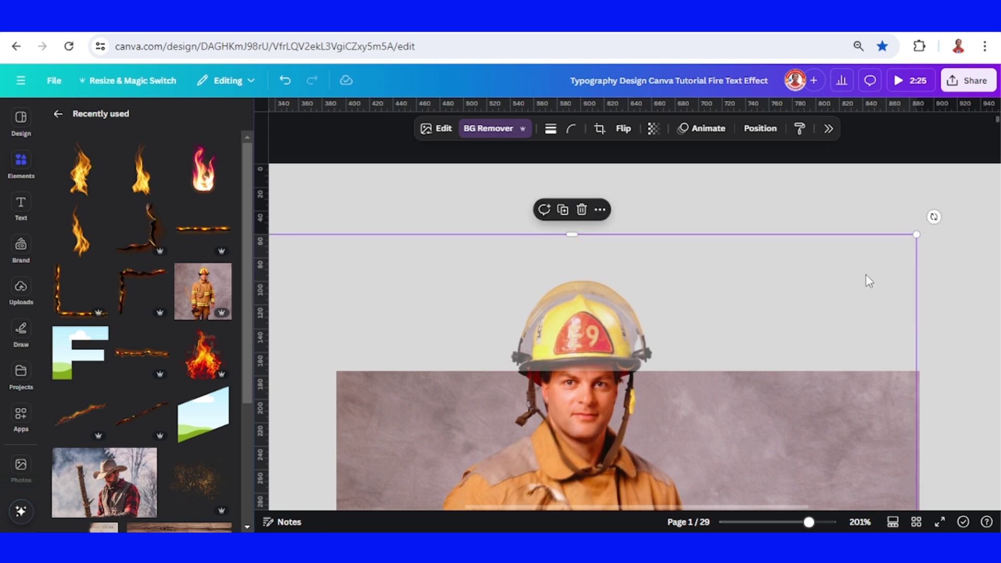
{"action": "left_click", "coordinate": [776, 522]}
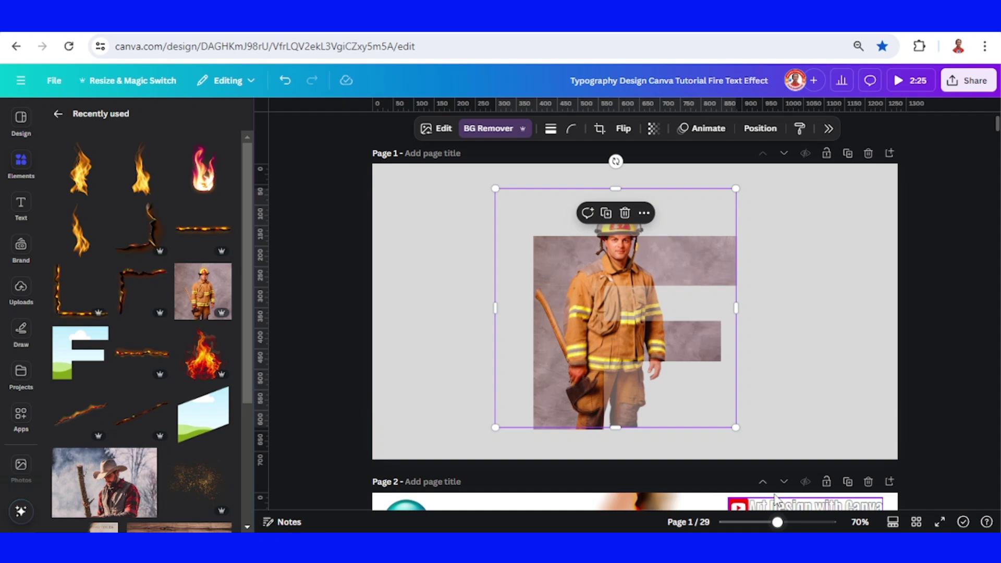
{"action": "left_click", "coordinate": [653, 128]}
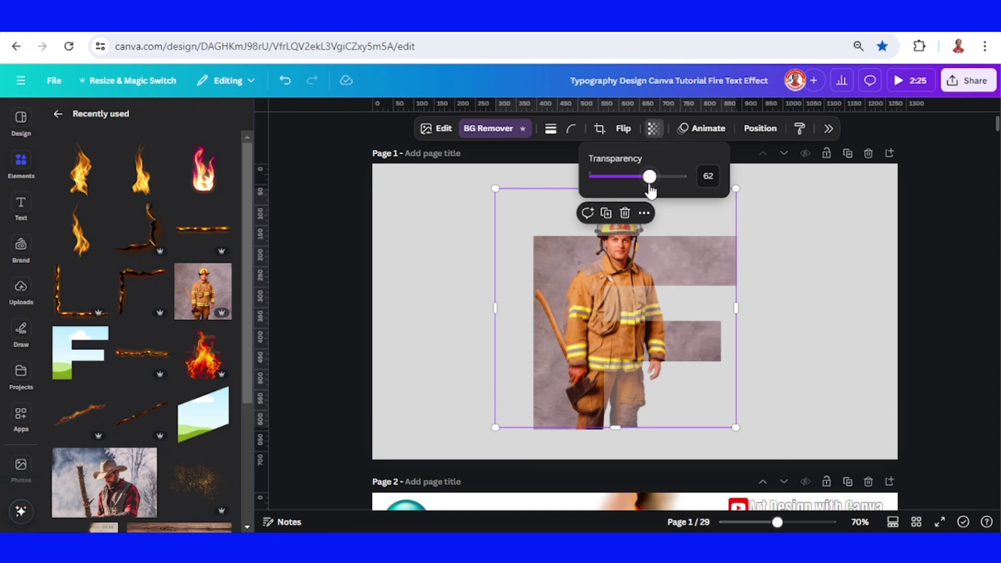
{"action": "left_click_drag", "start_coordinate": [649, 178], "coordinate": [727, 186]}
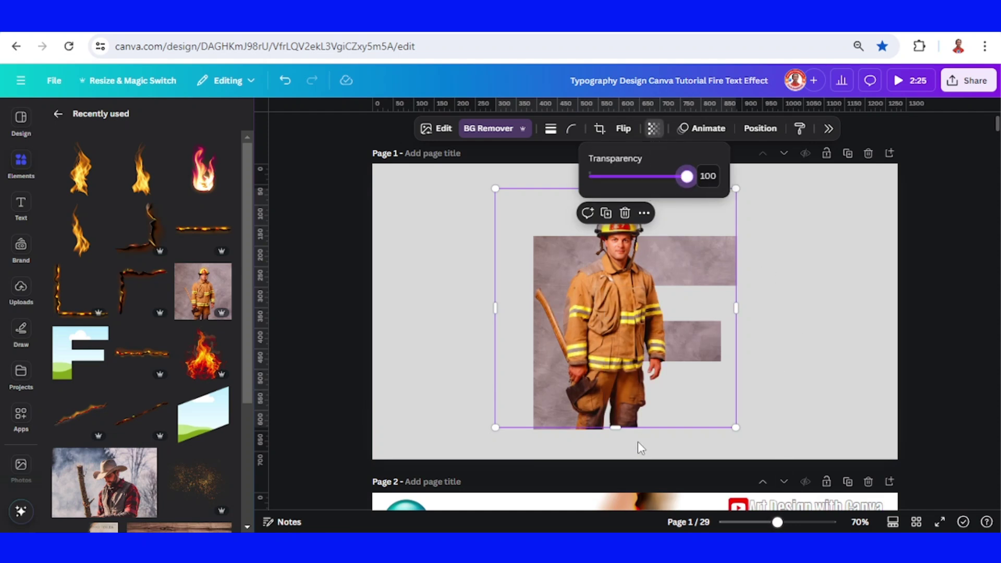
{"action": "left_click_drag", "start_coordinate": [612, 427], "coordinate": [657, 264]}
{"action": "left_click", "coordinate": [804, 312]}
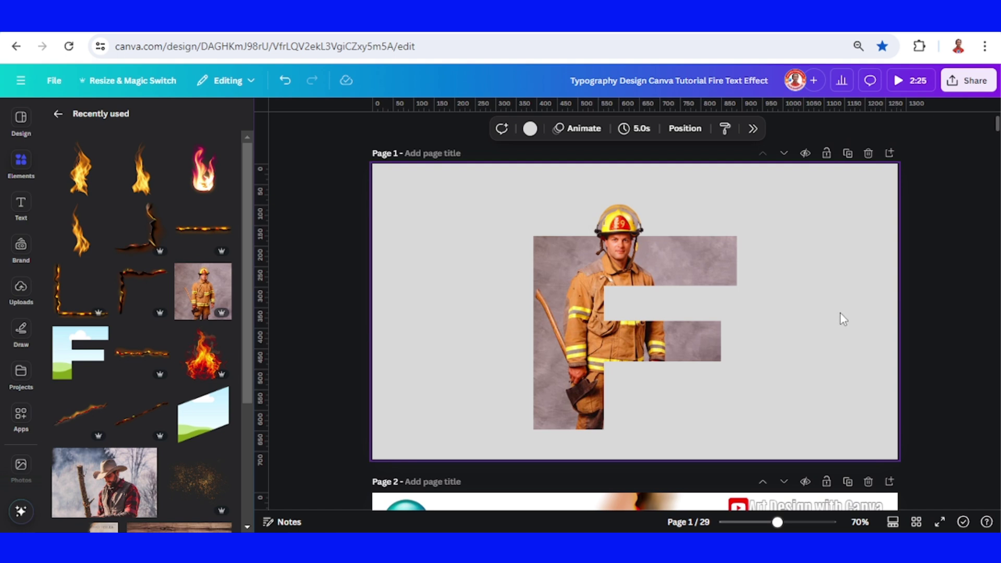
Add the burning-edge frame, rotate it 90° and place it over the letter F
{"action": "left_click", "coordinate": [98, 273]}
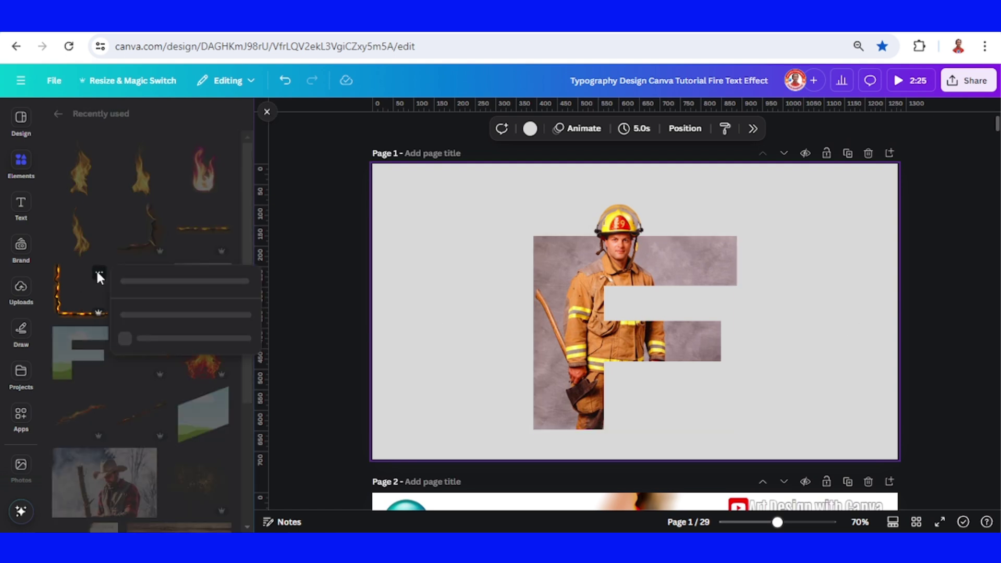
{"action": "left_click", "coordinate": [74, 296]}
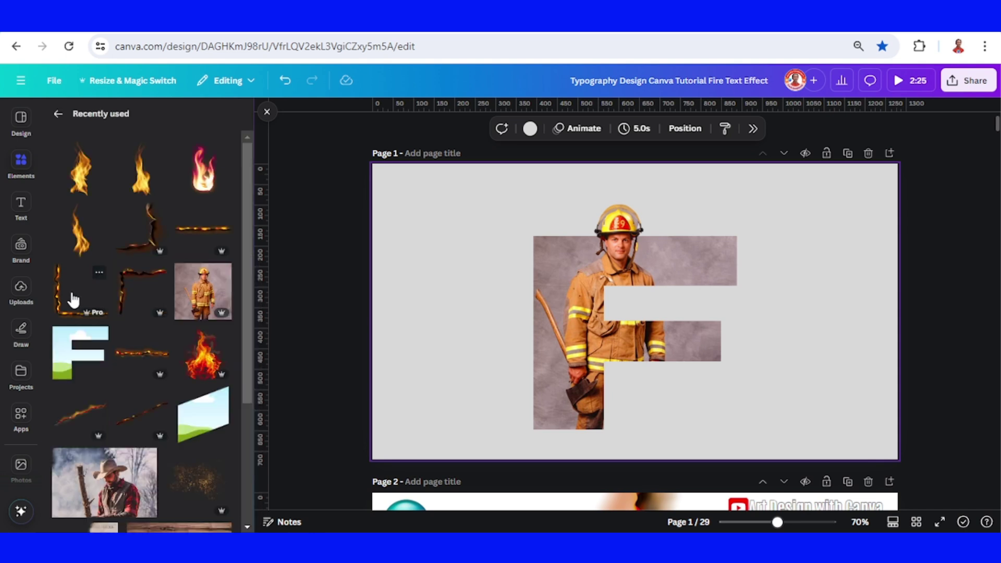
{"action": "left_click", "coordinate": [73, 298]}
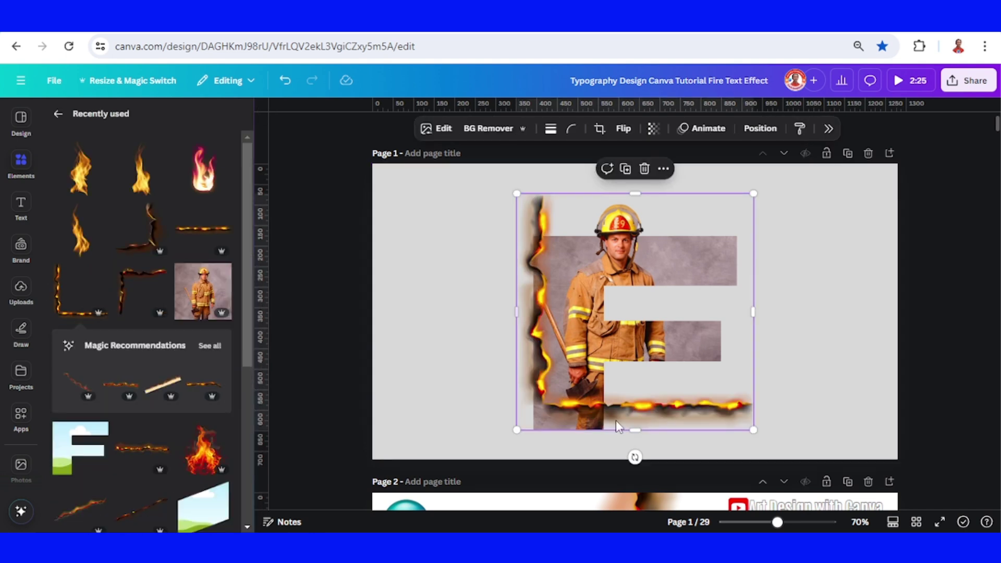
{"action": "left_click_drag", "start_coordinate": [620, 427], "coordinate": [543, 299]}
{"action": "left_click_drag", "start_coordinate": [560, 262], "coordinate": [566, 267]}
{"action": "left_click", "coordinate": [469, 292]}
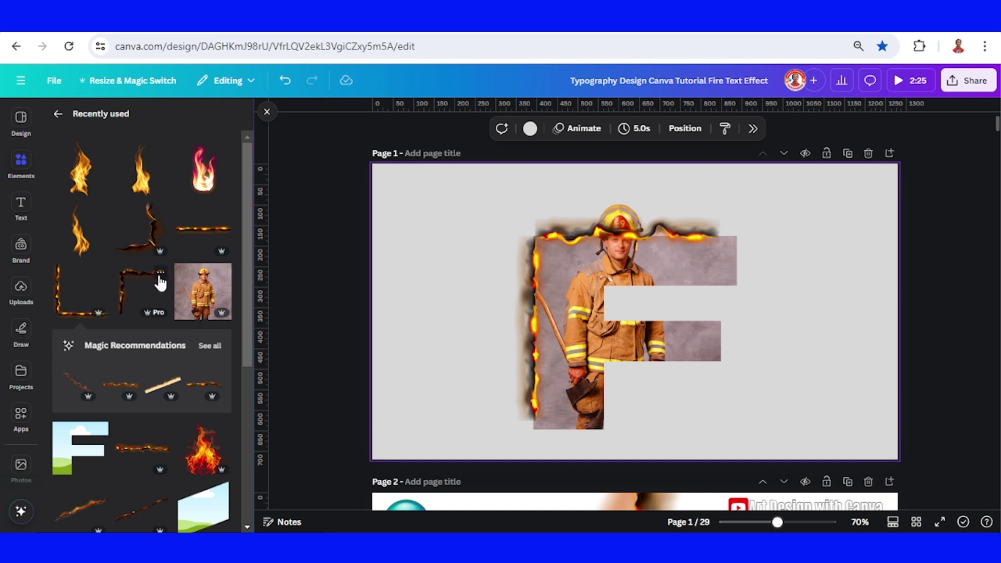
Add a shrunken Burnt Paper Piece Edge rotated to -90°, plus a burnt corner at the stem's foot
{"action": "left_click", "coordinate": [160, 272]}
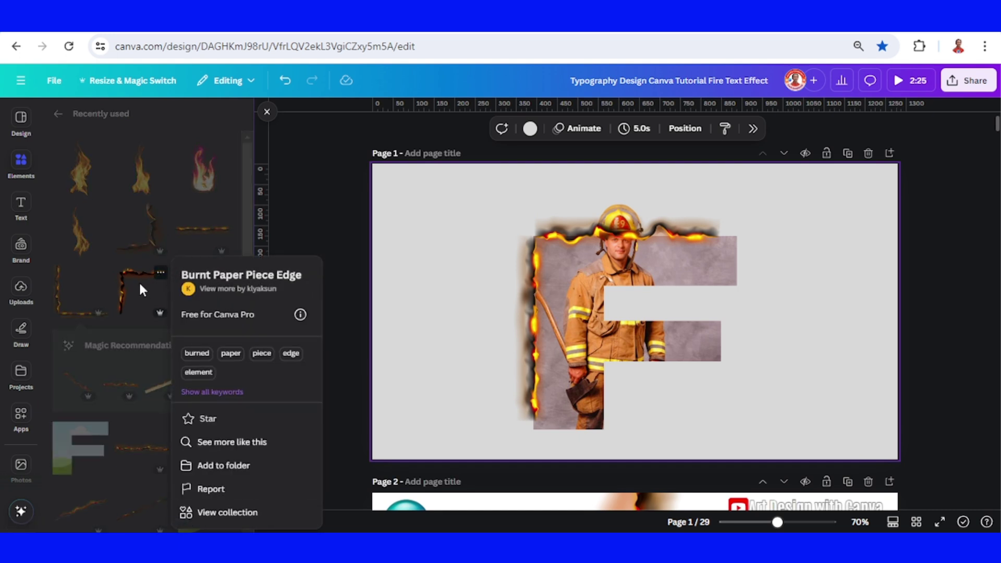
{"action": "left_click", "coordinate": [135, 283]}
{"action": "left_click", "coordinate": [128, 276]}
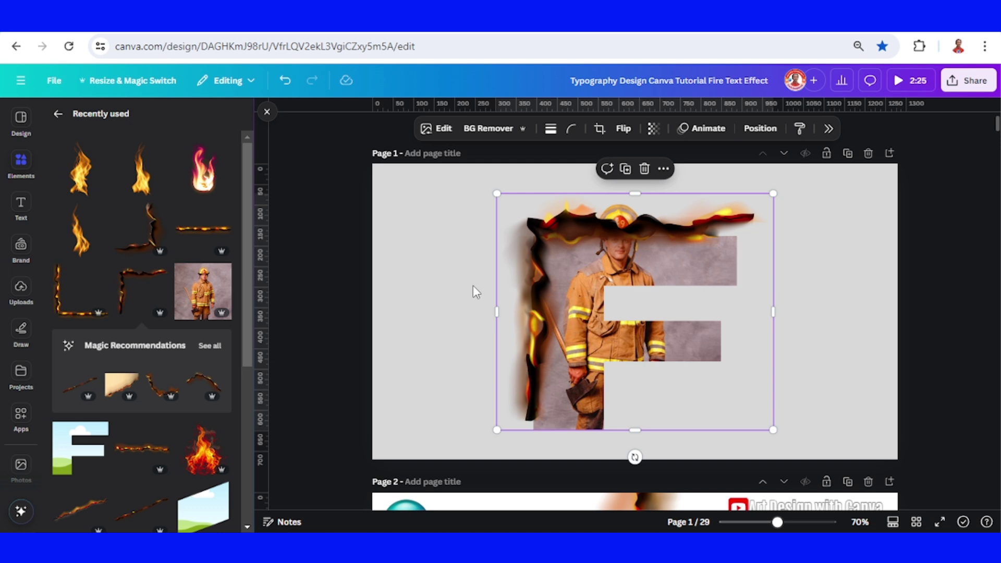
{"action": "left_click_drag", "start_coordinate": [772, 195], "coordinate": [574, 324]}
{"action": "left_click_drag", "start_coordinate": [543, 457], "coordinate": [575, 414]}
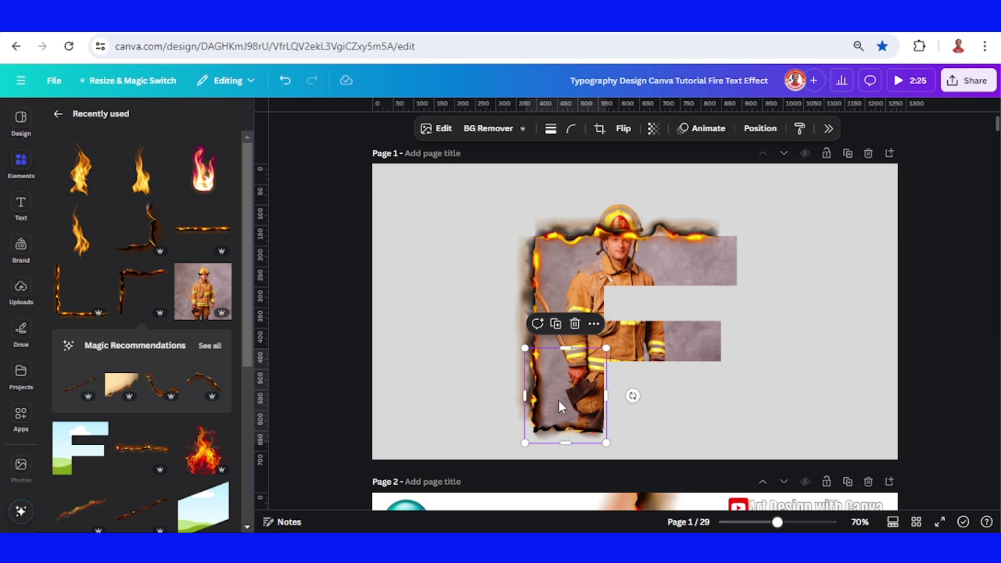
{"action": "left_click", "coordinate": [141, 292]}
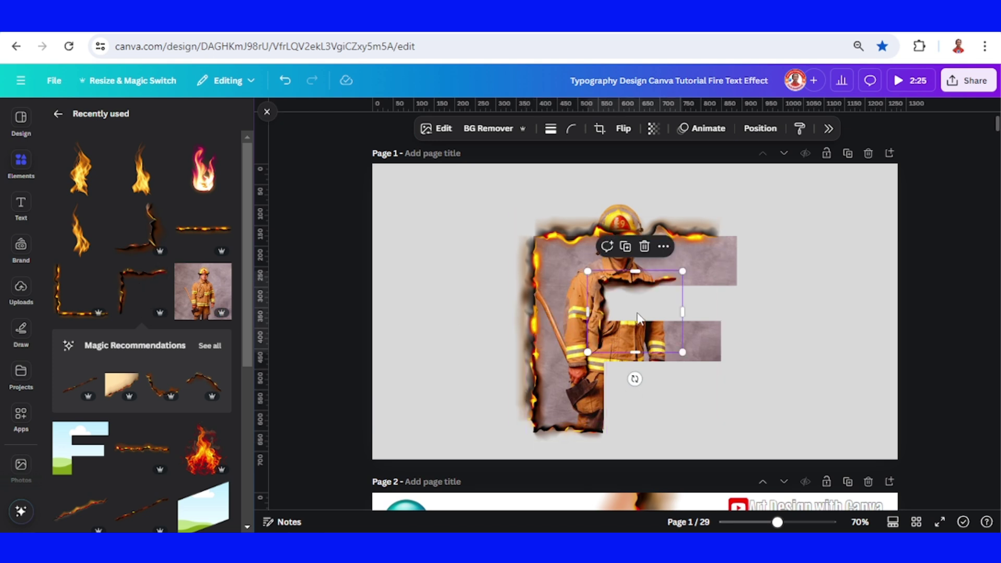
{"action": "left_click_drag", "start_coordinate": [633, 307], "coordinate": [631, 400]}
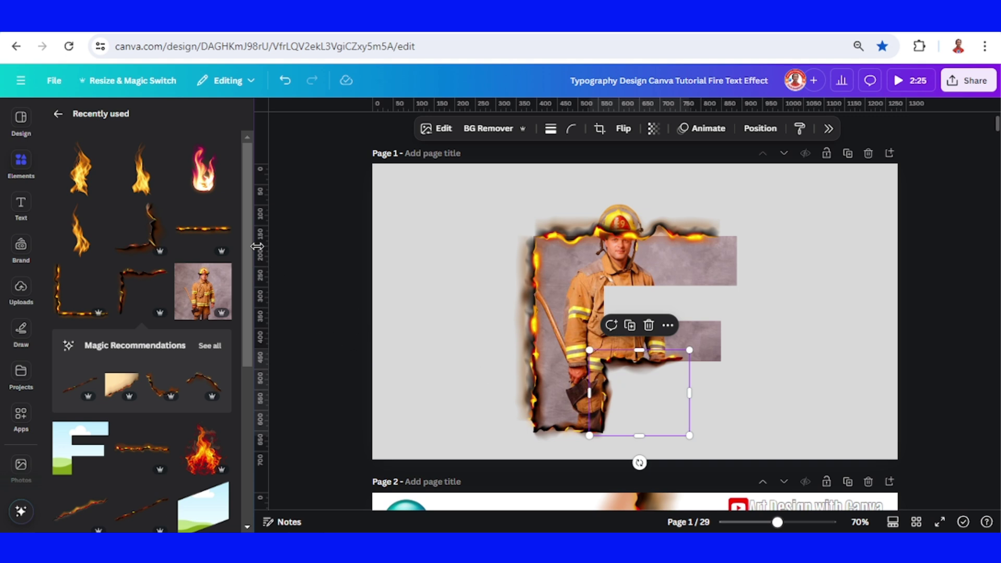
Fit a fire-line element along the F's middle bar and duplicate it for the top bar
{"action": "left_click", "coordinate": [221, 210]}
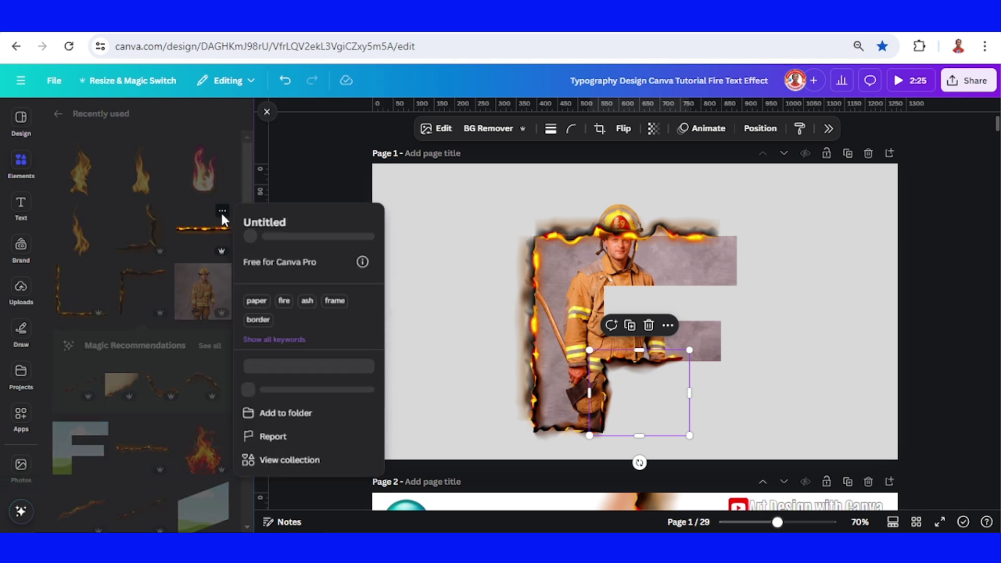
{"action": "left_click", "coordinate": [212, 234]}
{"action": "left_click", "coordinate": [213, 232]}
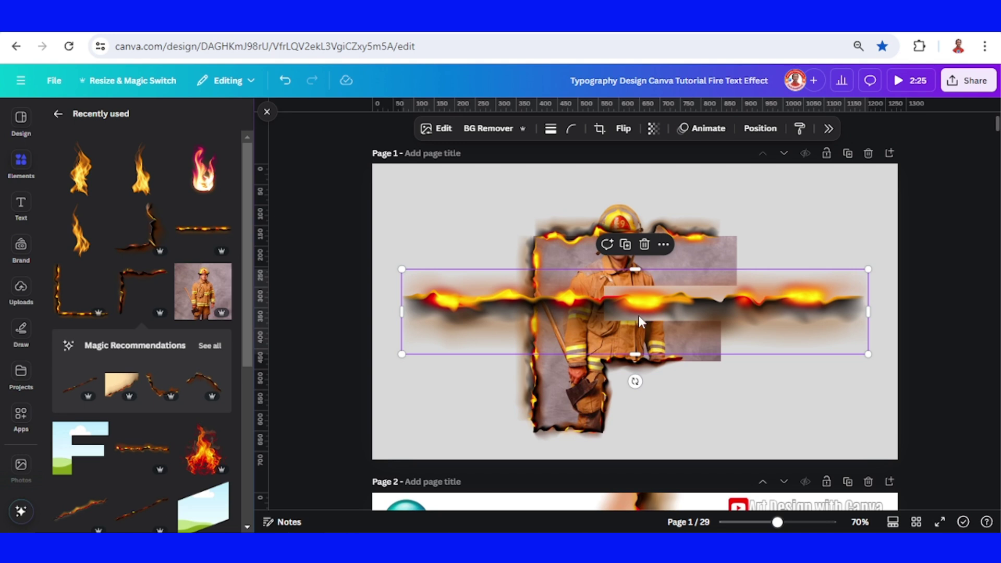
{"action": "left_click_drag", "start_coordinate": [401, 269], "coordinate": [688, 322]}
{"action": "left_click_drag", "start_coordinate": [754, 346], "coordinate": [663, 325]}
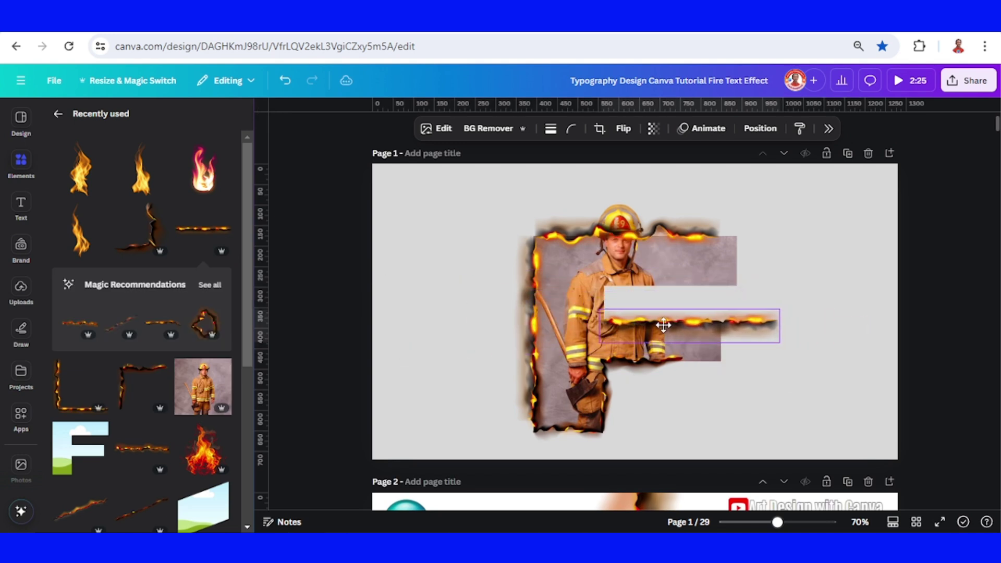
{"action": "left_click_drag", "start_coordinate": [780, 343], "coordinate": [724, 332]}
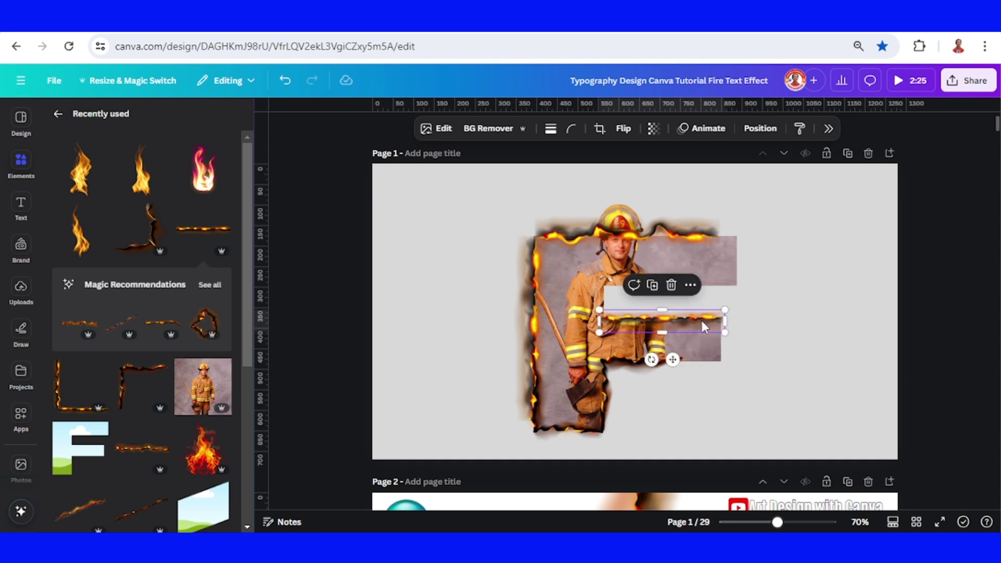
{"action": "left_click_drag", "start_coordinate": [665, 315], "coordinate": [739, 306]}
{"action": "key", "text": "ctrl+d"}
Duplicate the burnt corner, rotate it 90° and shorten it to cap the top bar's right end
{"action": "left_click", "coordinate": [632, 384]}
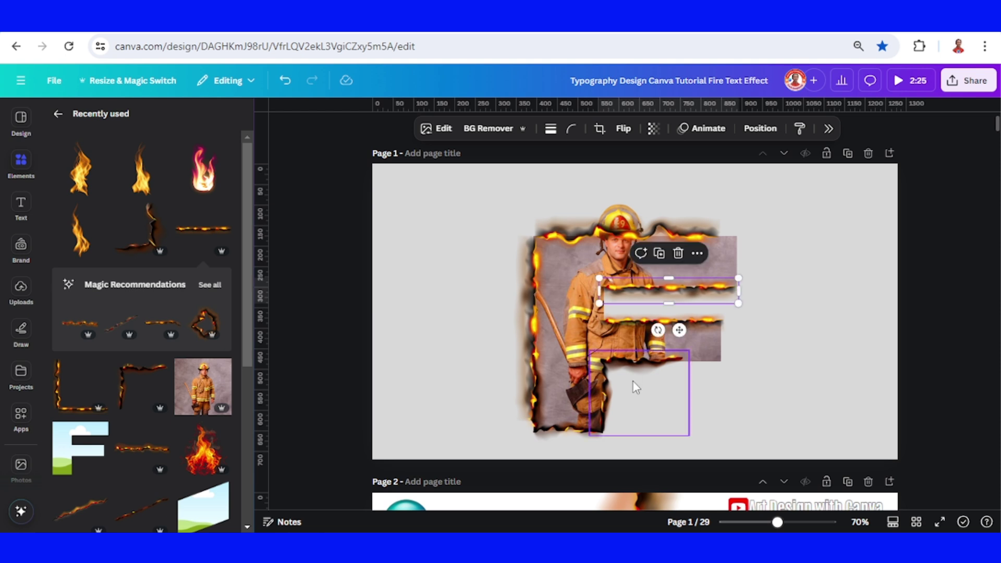
{"action": "left_click", "coordinate": [630, 325]}
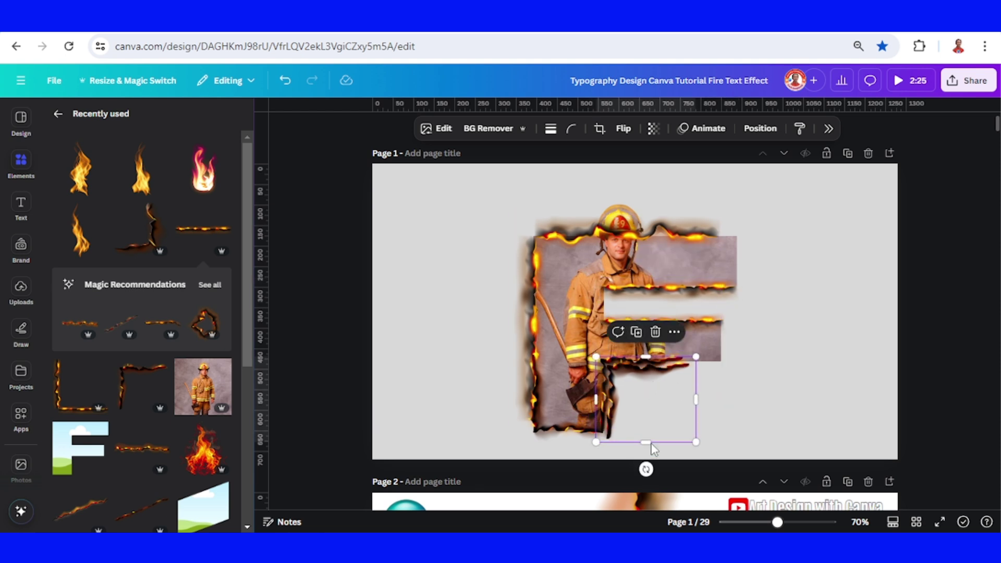
{"action": "left_click_drag", "start_coordinate": [646, 467], "coordinate": [704, 270]}
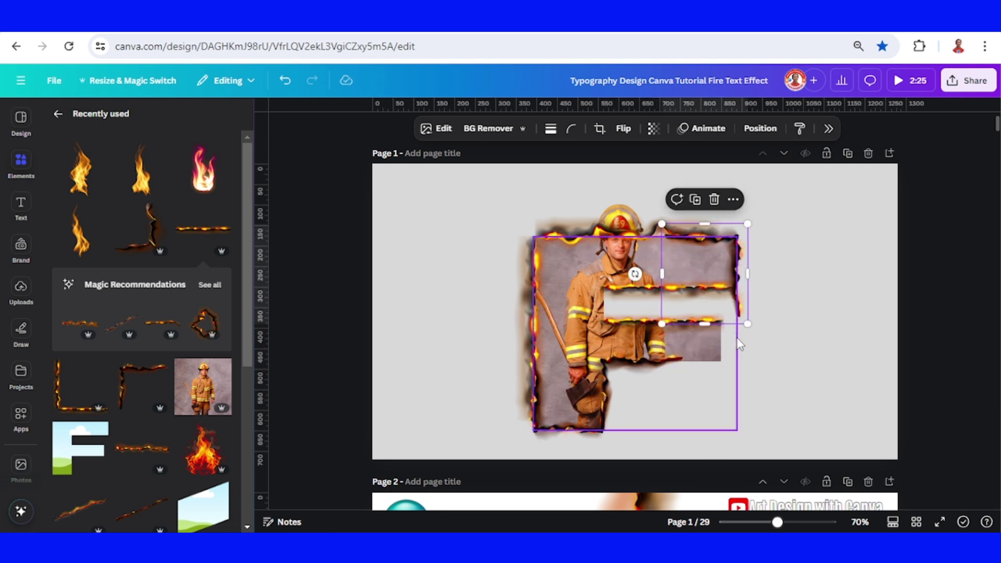
{"action": "left_click_drag", "start_coordinate": [708, 318], "coordinate": [706, 287]}
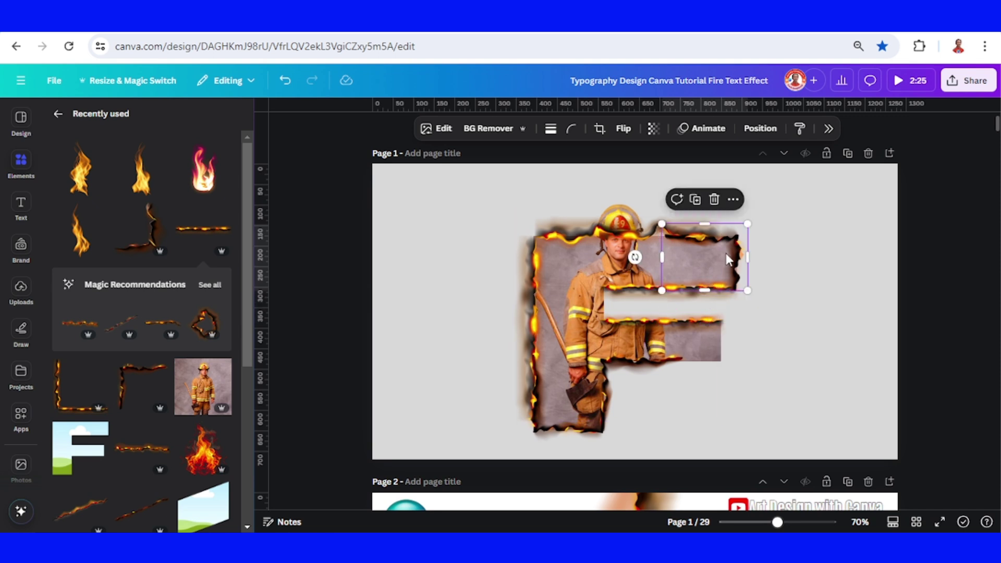
In the Layers list, move the top-right burnt corner below both fire-line layers
{"action": "left_click", "coordinate": [760, 133]}
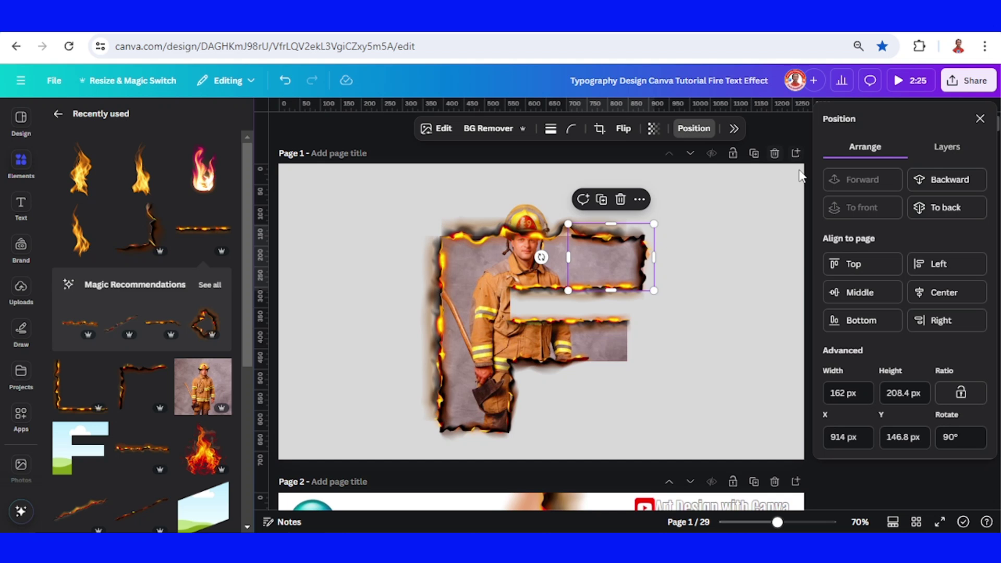
{"action": "left_click", "coordinate": [944, 151]}
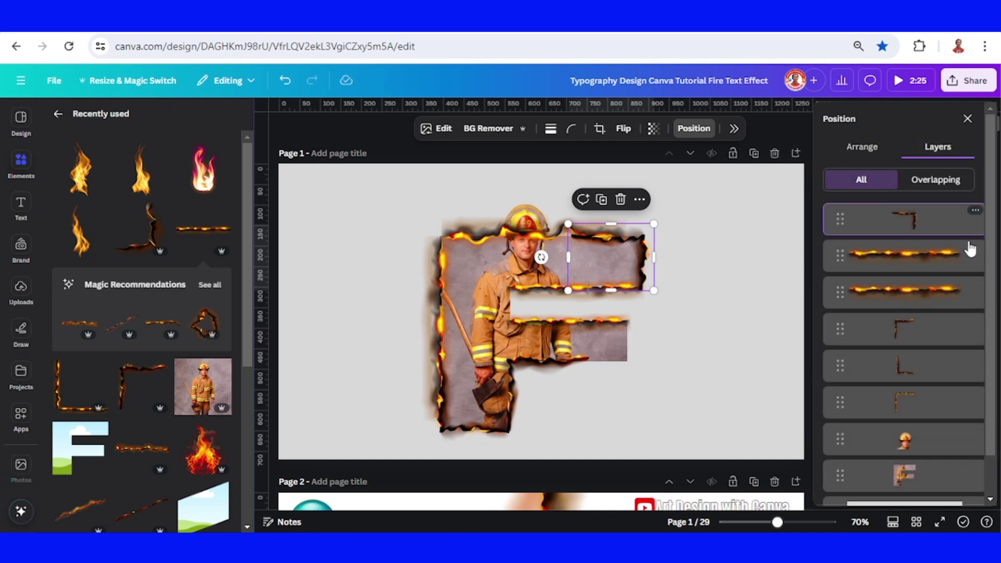
{"action": "left_click_drag", "start_coordinate": [949, 223], "coordinate": [944, 293]}
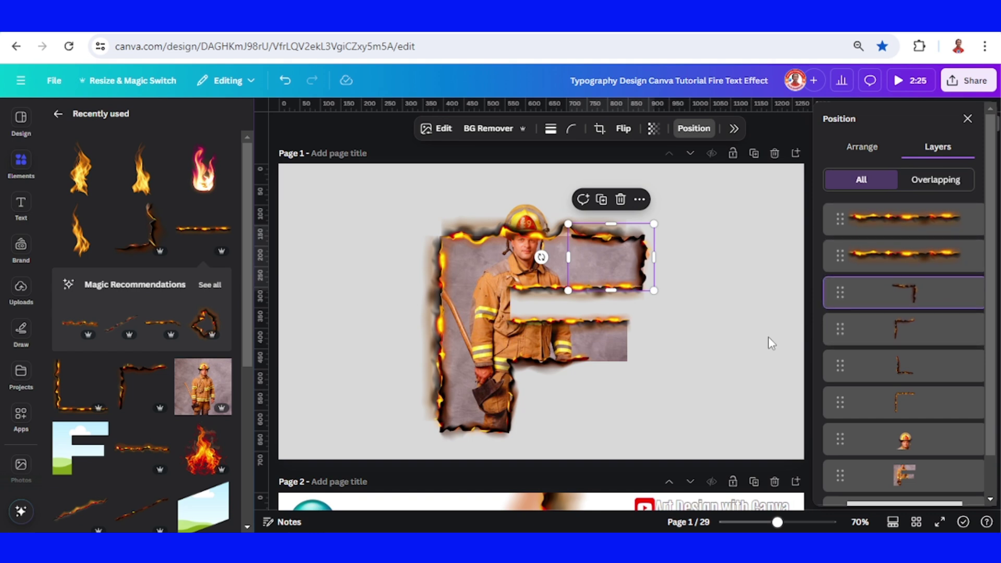
{"action": "left_click", "coordinate": [744, 333]}
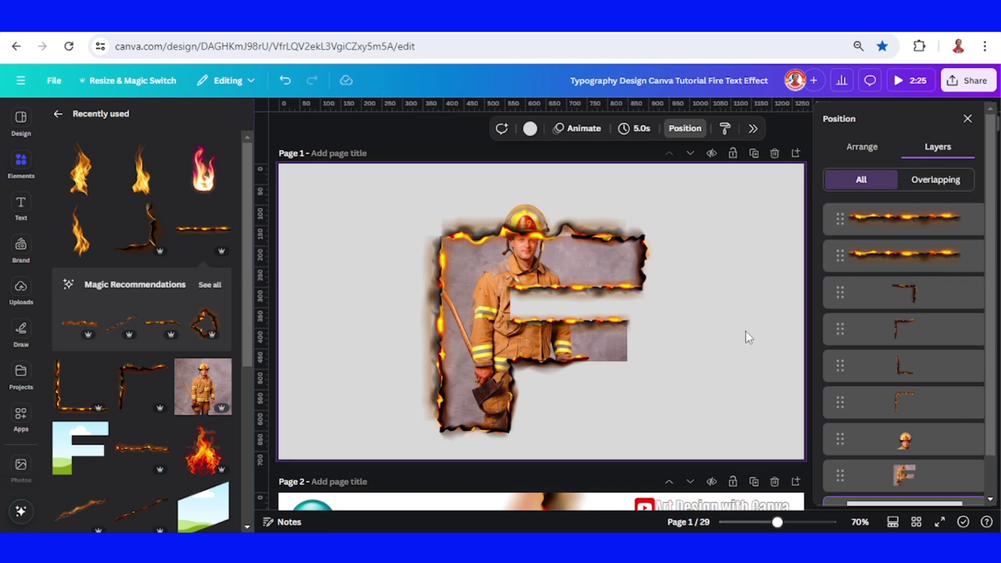
{"action": "left_click", "coordinate": [641, 257]}
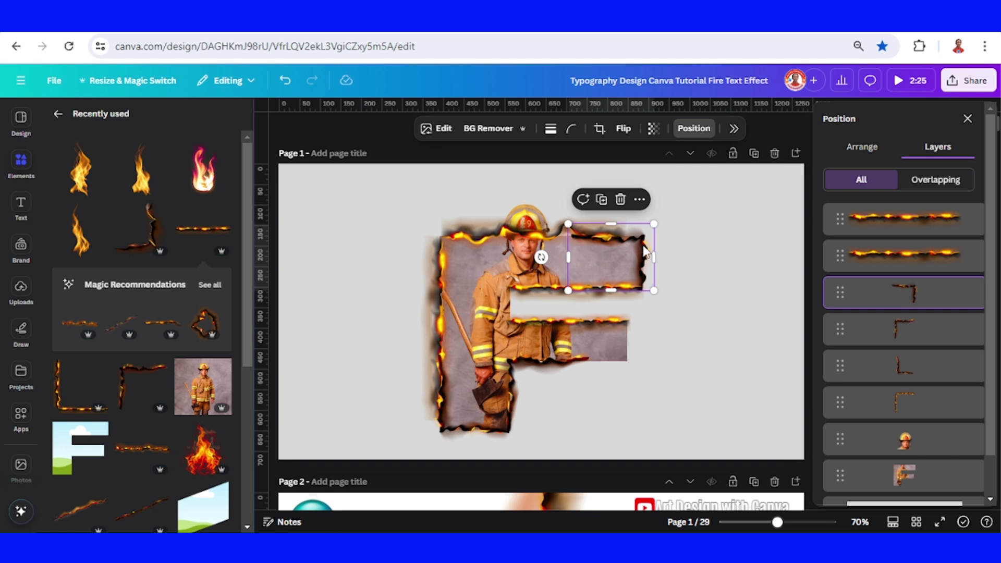
Duplicate the burnt corner, then resize and place the copy at the middle bar's right end
{"action": "left_click", "coordinate": [602, 201]}
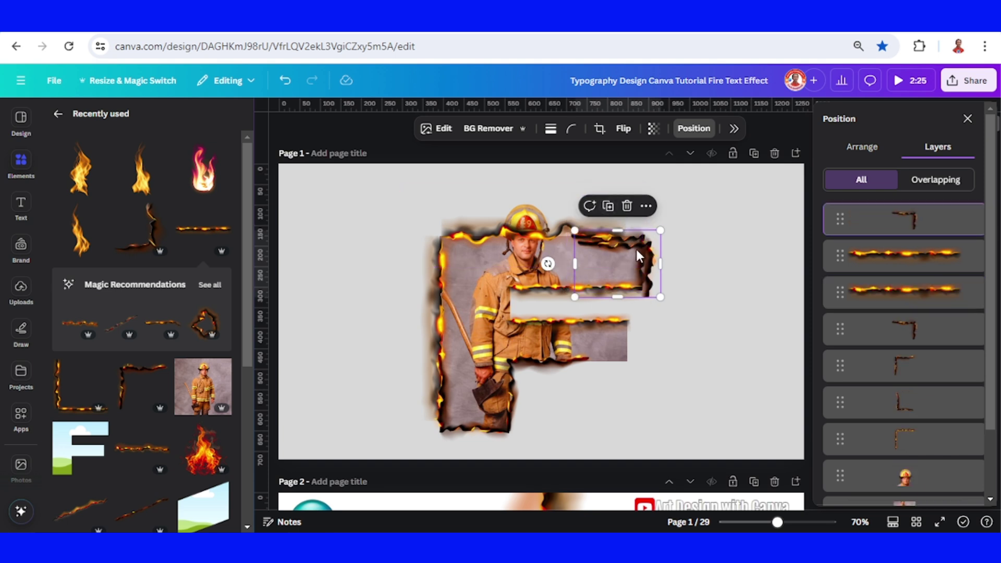
{"action": "left_click_drag", "start_coordinate": [636, 249], "coordinate": [635, 323]}
{"action": "left_click_drag", "start_coordinate": [661, 375], "coordinate": [621, 340]}
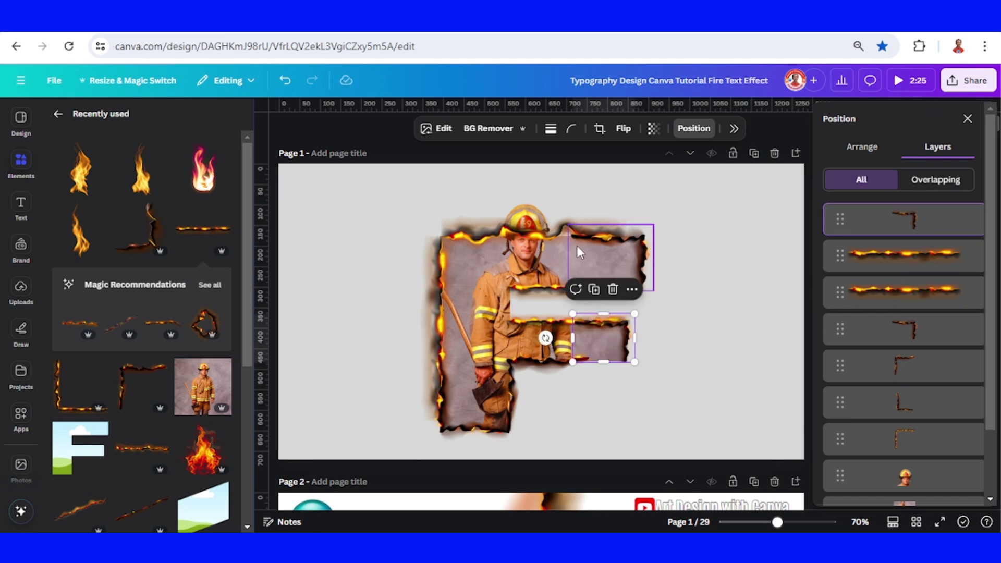
Duplicate that corner again, flip it and rotate it to -78° to wrap the bar end
{"action": "left_click", "coordinate": [594, 289]}
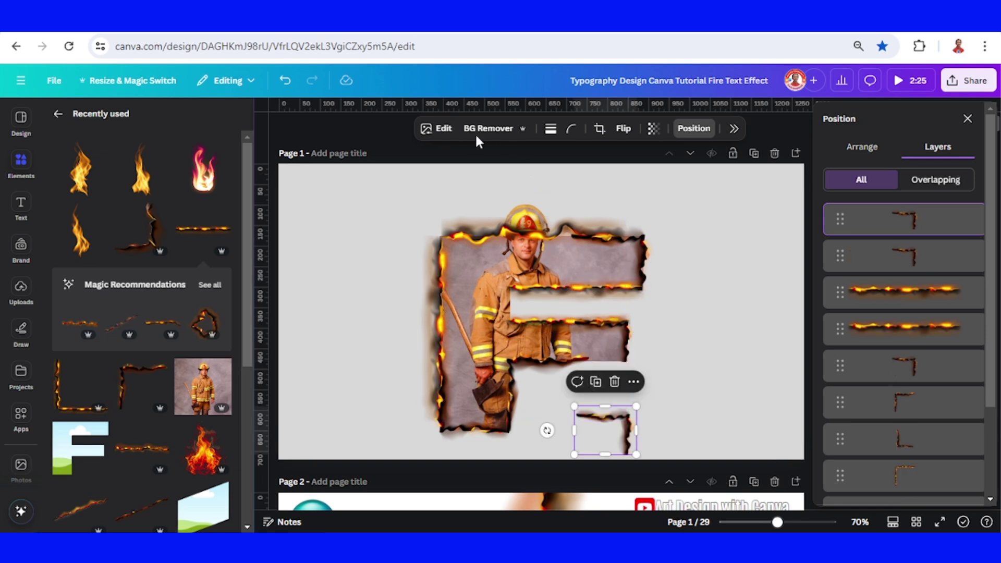
{"action": "left_click", "coordinate": [624, 129]}
{"action": "left_click", "coordinate": [628, 181]}
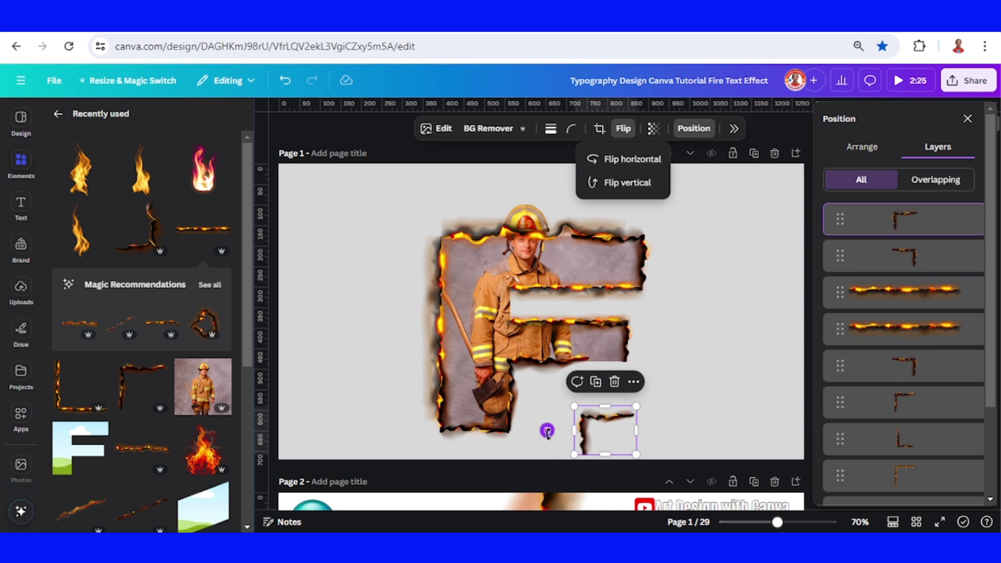
{"action": "left_click_drag", "start_coordinate": [545, 429], "coordinate": [612, 340]}
Drag the firefighter cutout layer to the top of the Layers list
{"action": "scroll", "coordinate": [906, 323], "scroll_direction": "down", "scroll_amount": 3}
{"action": "left_click", "coordinate": [933, 407]}
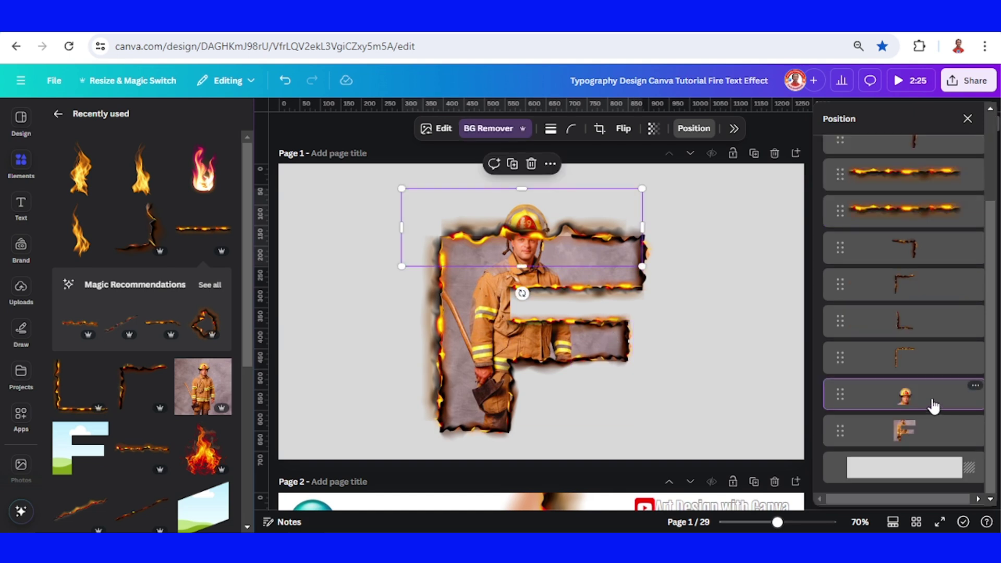
{"action": "left_click_drag", "start_coordinate": [933, 406], "coordinate": [925, 214]}
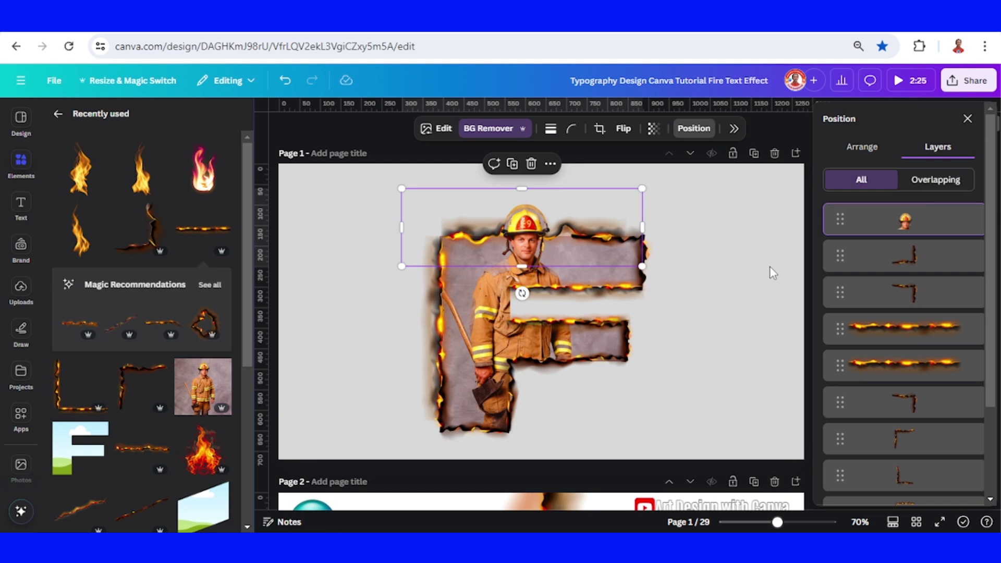
Add the Realistic fire element and place it on the F's top edge beside the helmet
{"action": "left_click", "coordinate": [159, 151]}
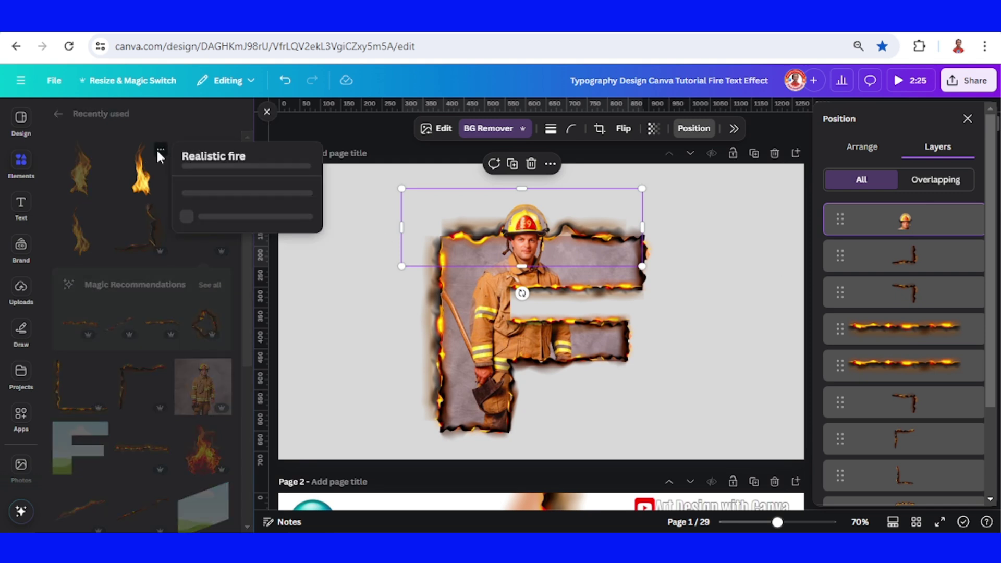
{"action": "left_click", "coordinate": [140, 172]}
{"action": "left_click", "coordinate": [140, 172]}
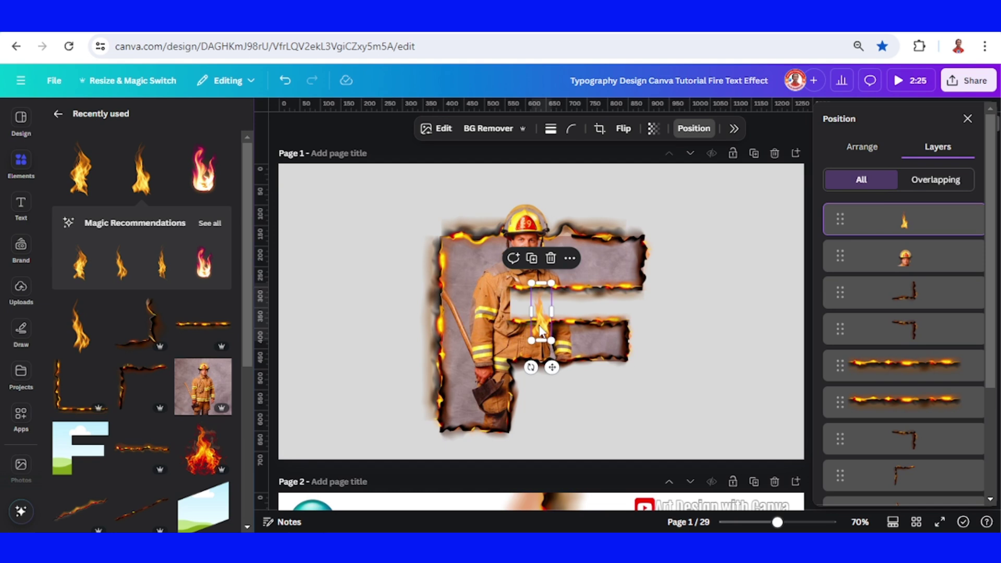
{"action": "left_click_drag", "start_coordinate": [541, 318], "coordinate": [562, 228]}
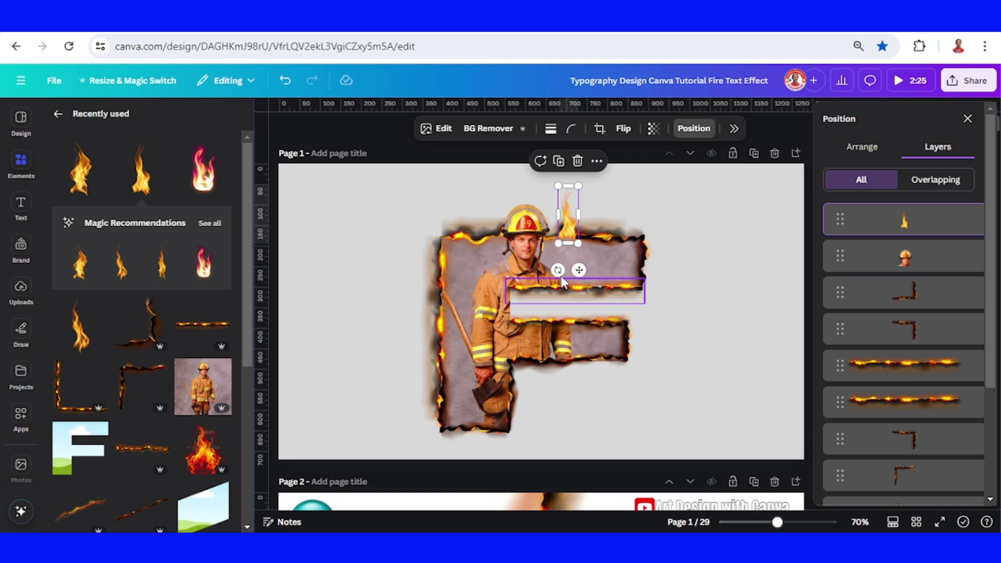
Duplicate the flame twice, shrinking the copies and placing them near the F's top-right corner
{"action": "left_click", "coordinate": [558, 161]}
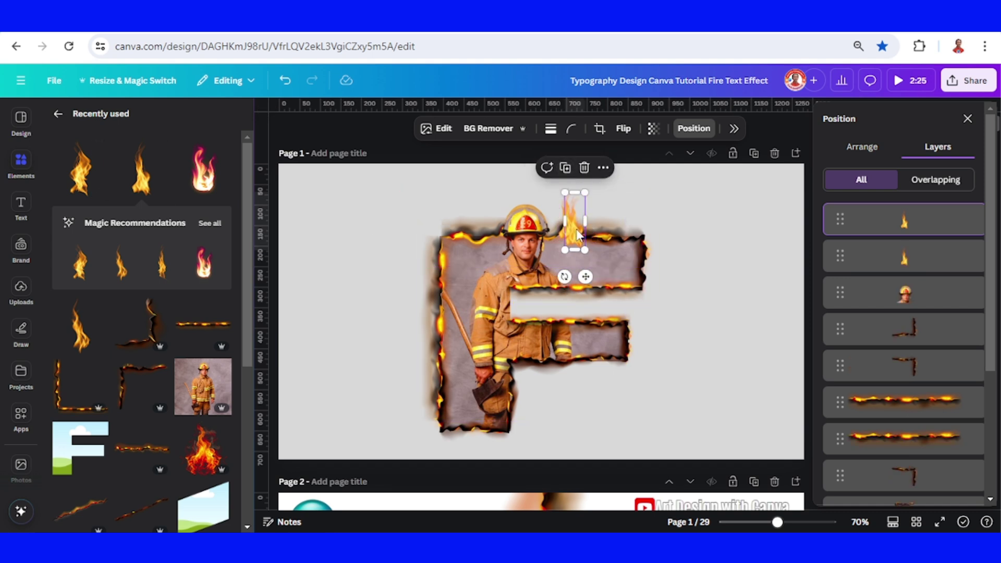
{"action": "left_click_drag", "start_coordinate": [574, 224], "coordinate": [629, 229]}
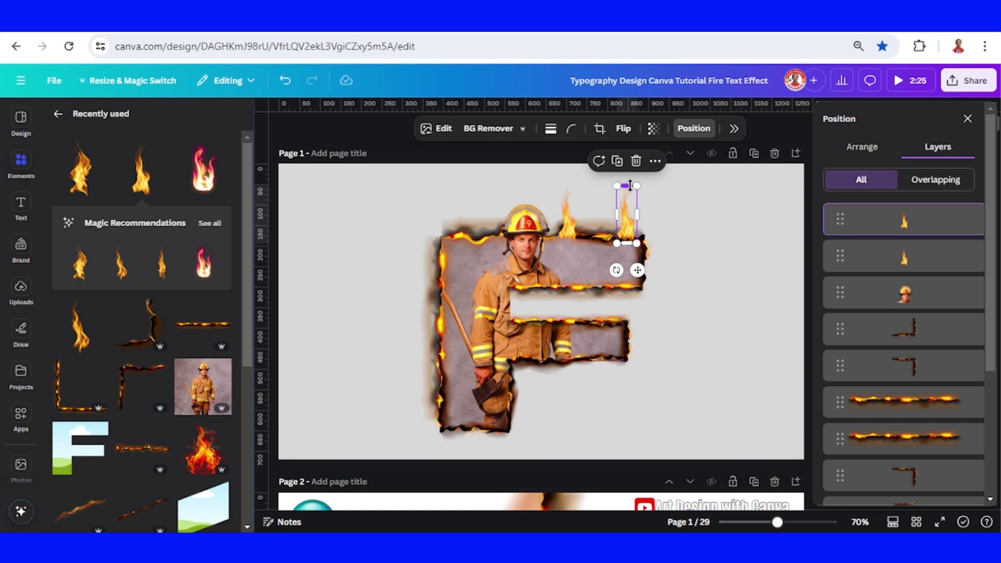
{"action": "left_click_drag", "start_coordinate": [632, 187], "coordinate": [629, 209]}
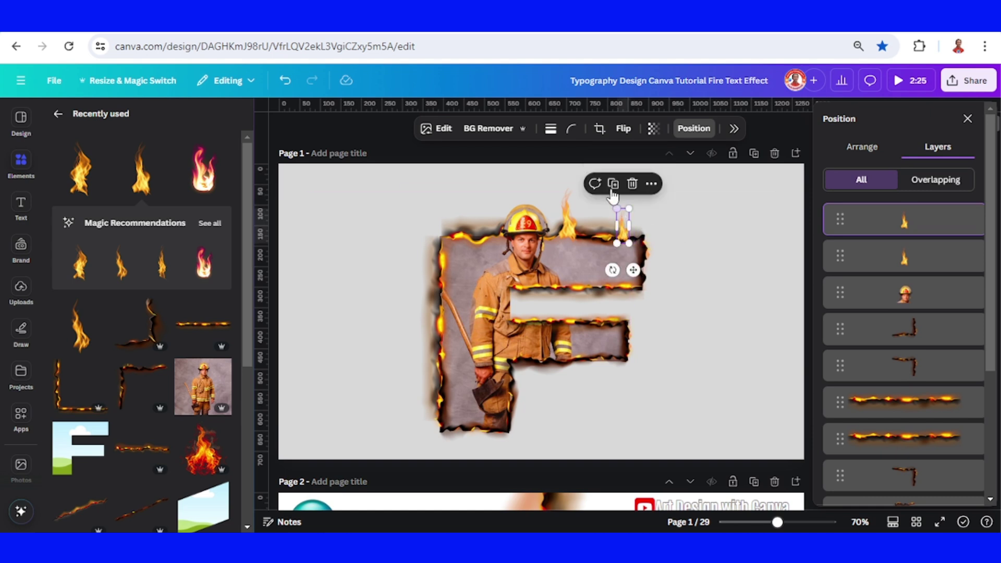
{"action": "left_click", "coordinate": [612, 185]}
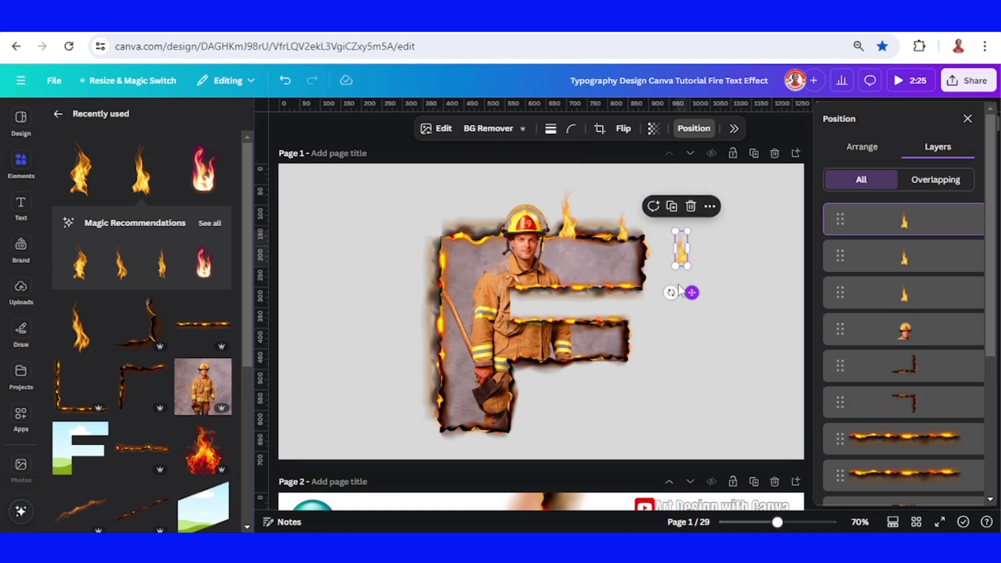
{"action": "left_click_drag", "start_coordinate": [679, 289], "coordinate": [618, 271]}
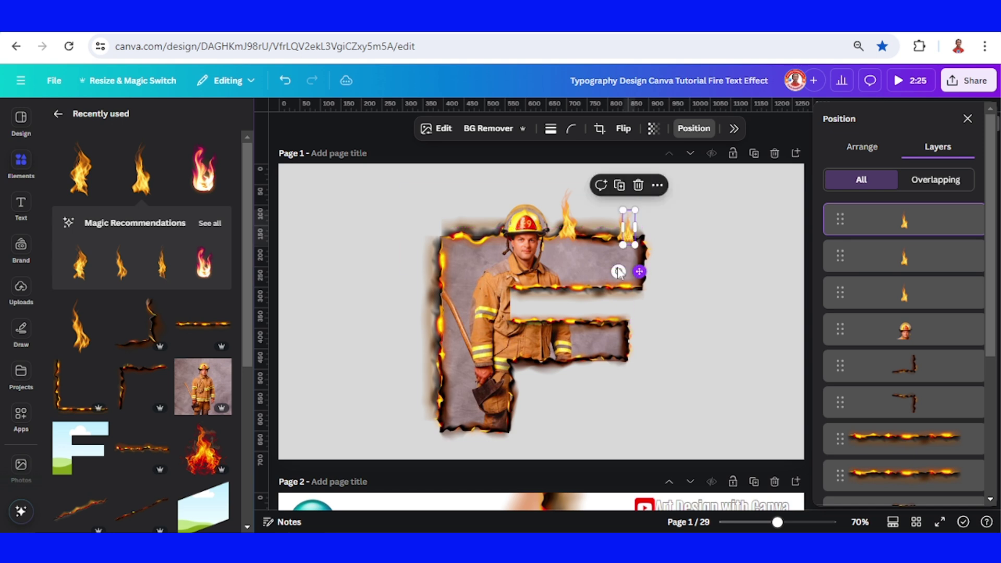
Add the pink flame, shrink it to about 83×148 and place it by the firefighter's hand
{"action": "left_click", "coordinate": [222, 149]}
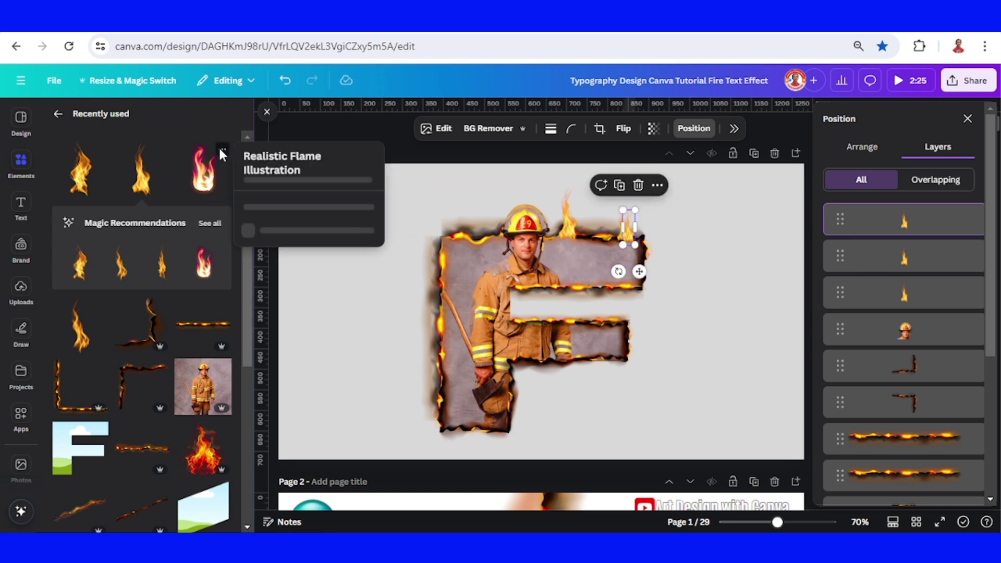
{"action": "left_click", "coordinate": [203, 171]}
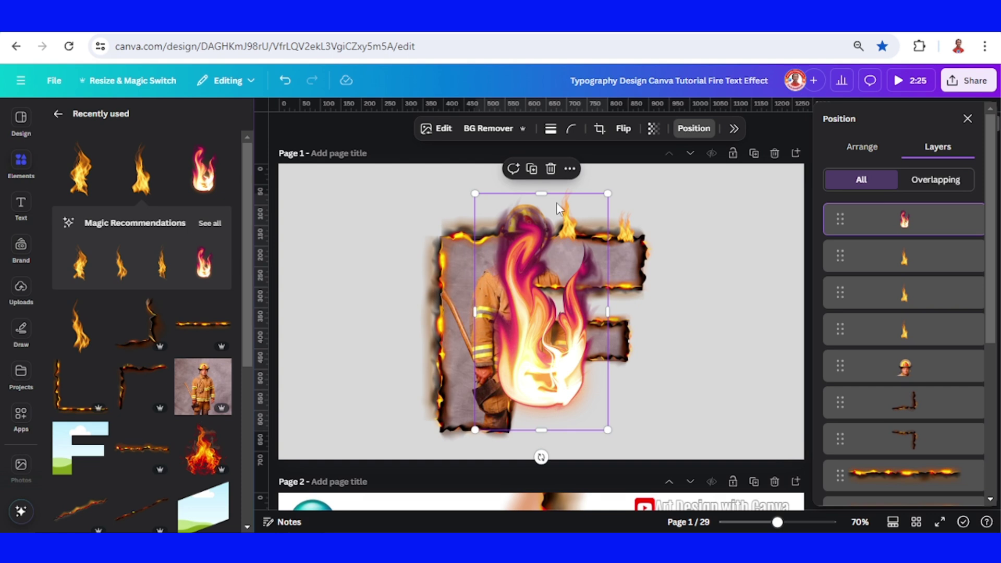
{"action": "left_click_drag", "start_coordinate": [607, 193], "coordinate": [464, 348]}
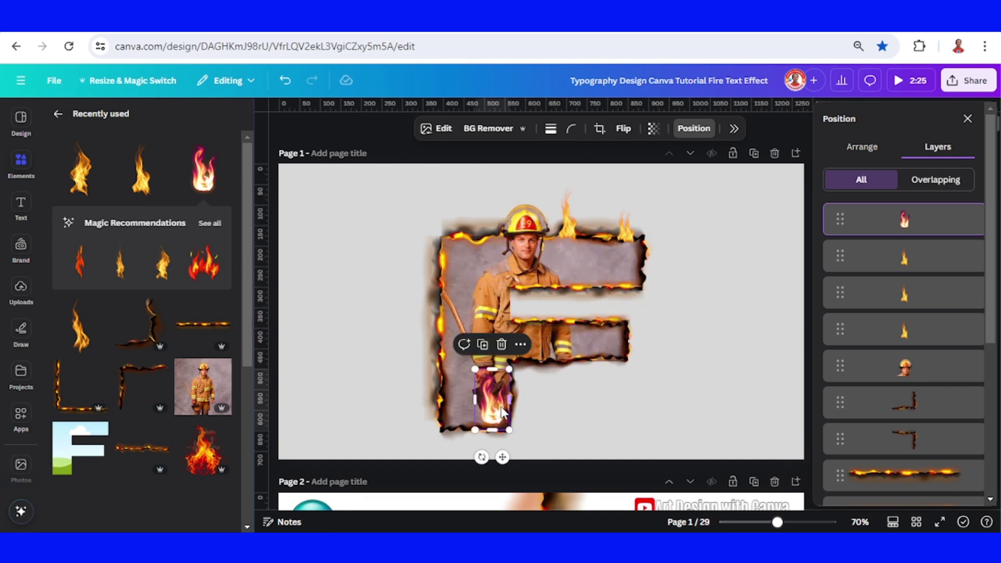
{"action": "left_click_drag", "start_coordinate": [496, 406], "coordinate": [517, 417]}
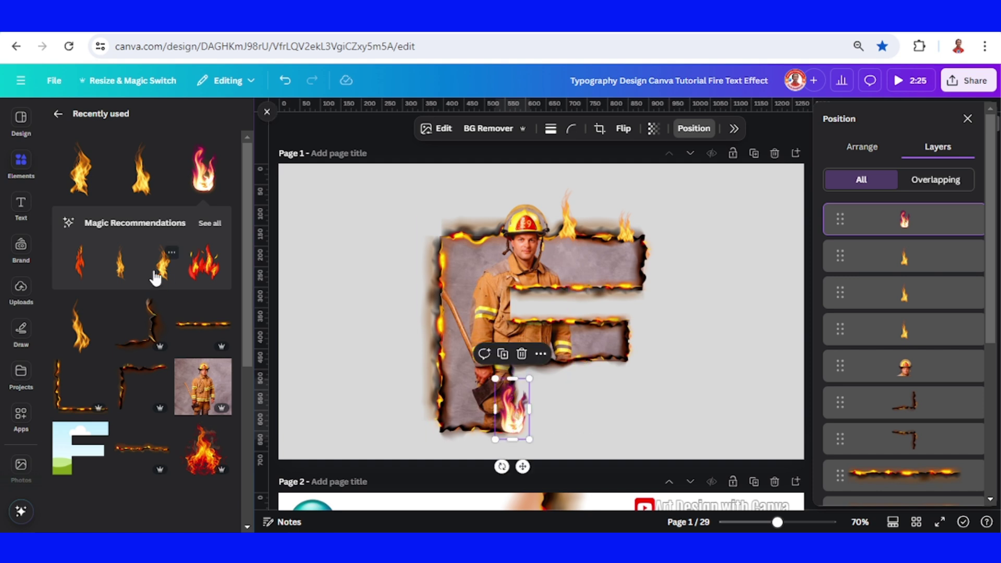
Add an orange flame shrunk to about 71×208, duplicate it, and place copies along the F's edges
{"action": "left_click", "coordinate": [97, 308]}
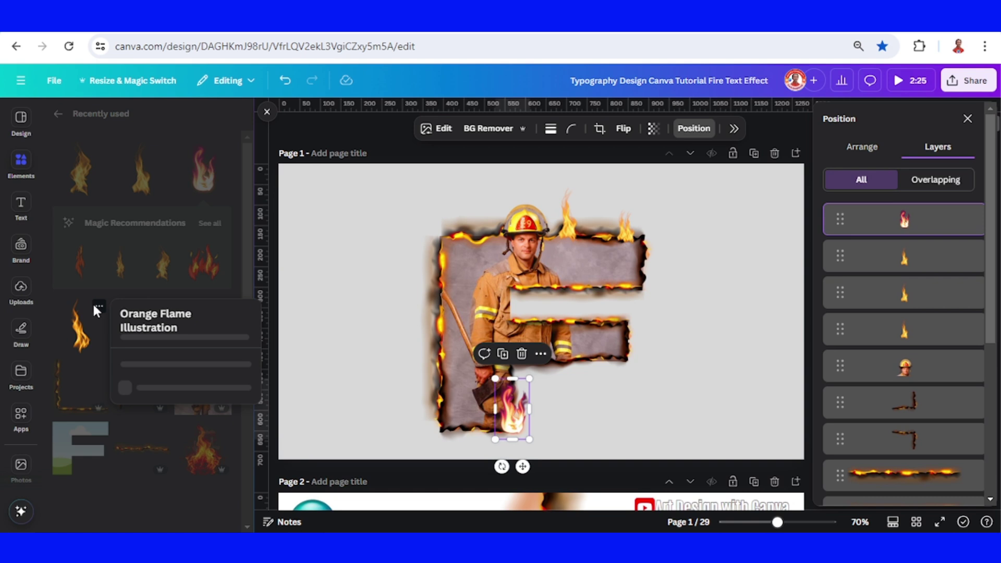
{"action": "left_click", "coordinate": [80, 324]}
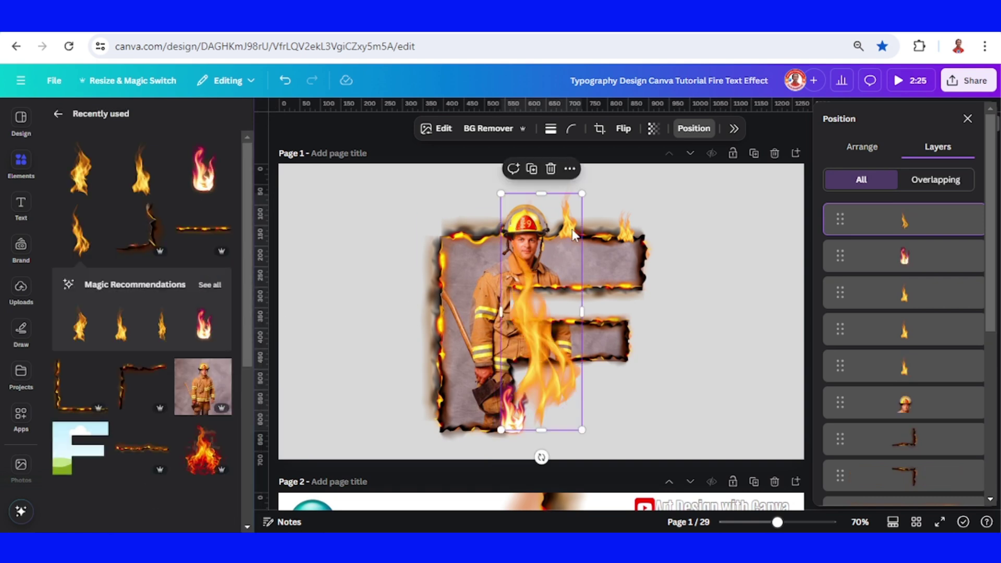
{"action": "left_click_drag", "start_coordinate": [582, 194], "coordinate": [476, 219]}
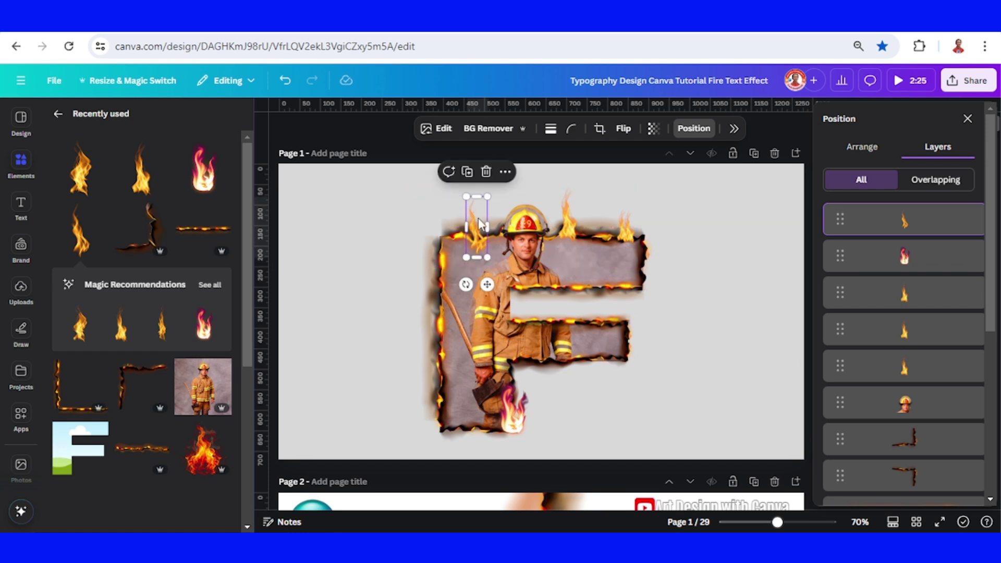
{"action": "left_click", "coordinate": [470, 170]}
{"action": "left_click_drag", "start_coordinate": [494, 288], "coordinate": [453, 293]}
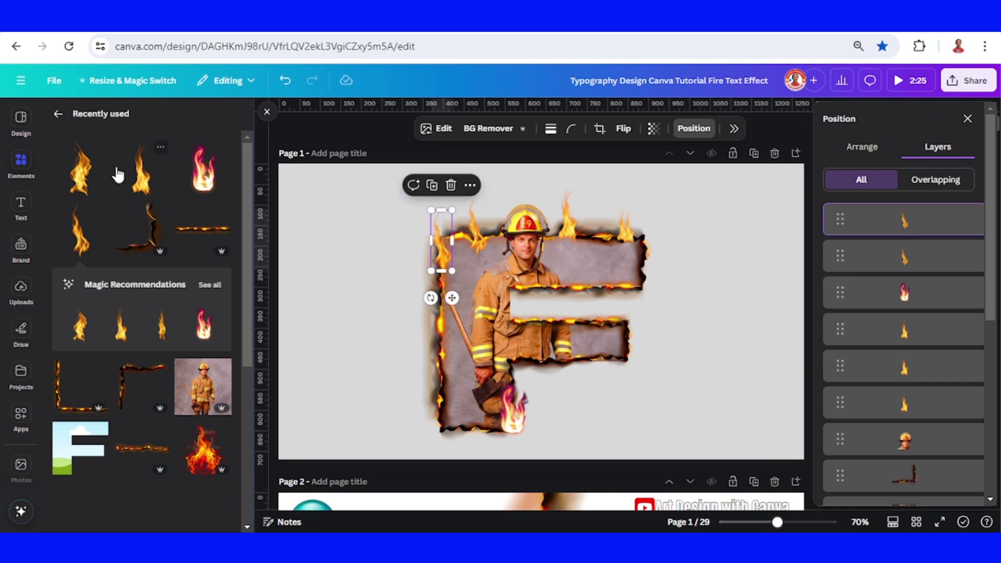
{"action": "left_click_drag", "start_coordinate": [119, 175], "coordinate": [620, 334]}
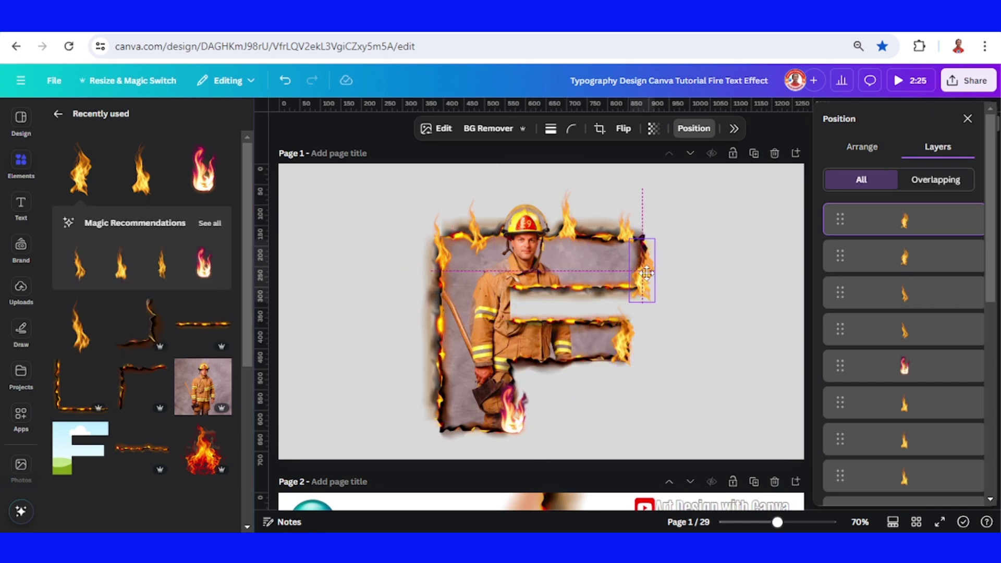
Move a flame to the F's lower-left edge and fit a shrunken burnt-corner copy into the middle notch
{"action": "left_click", "coordinate": [719, 281]}
{"action": "left_click_drag", "start_coordinate": [453, 318], "coordinate": [462, 386]}
{"action": "scroll", "coordinate": [462, 386], "scroll_direction": "up", "scroll_amount": 5}
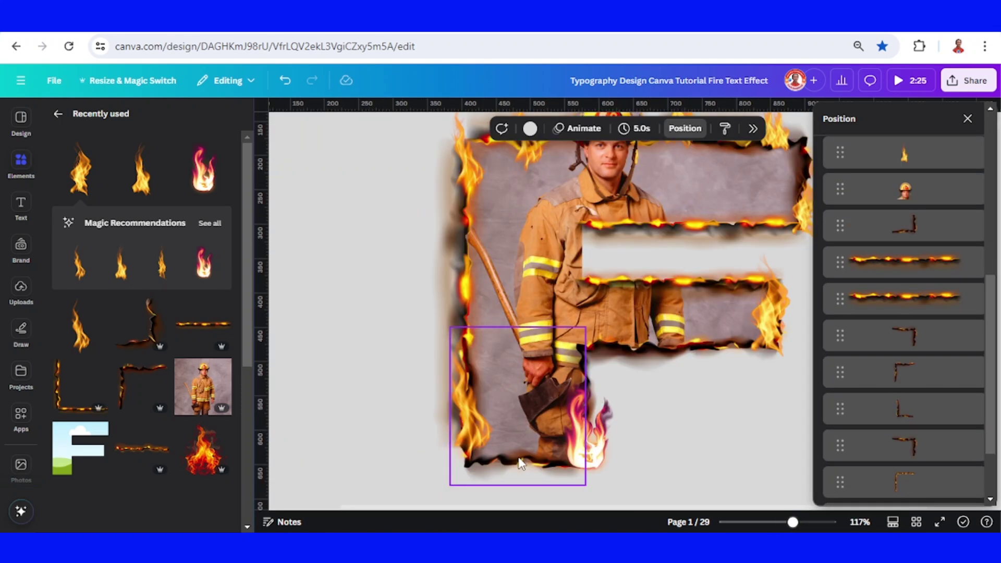
{"action": "left_click", "coordinate": [520, 462]}
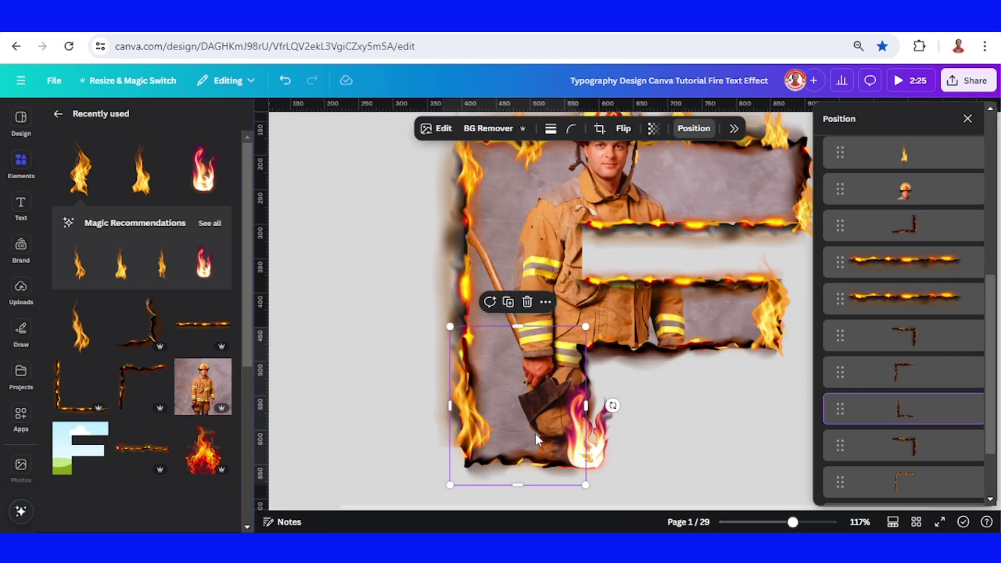
{"action": "left_click", "coordinate": [508, 302]}
{"action": "left_click_drag", "start_coordinate": [536, 367], "coordinate": [660, 225]}
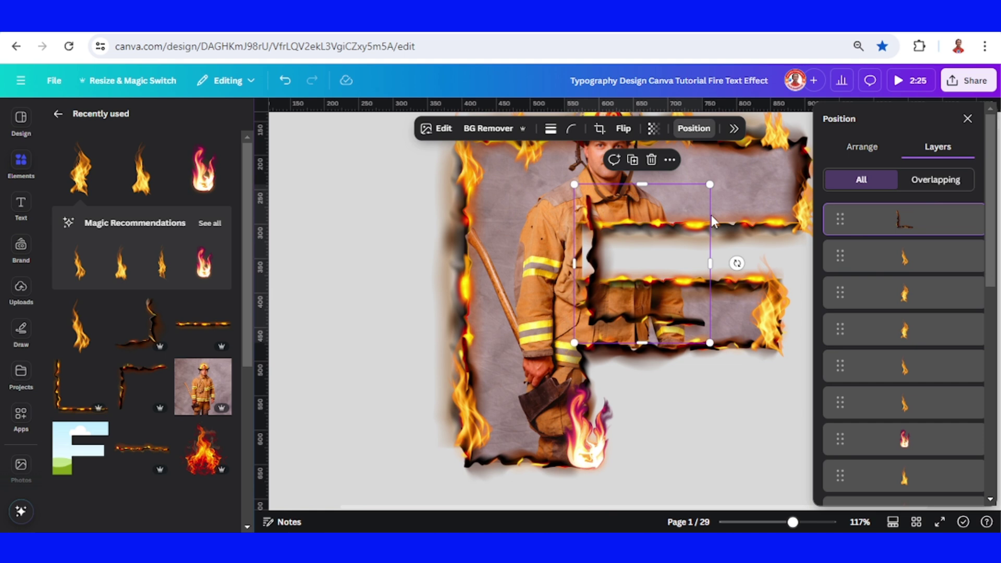
{"action": "left_click_drag", "start_coordinate": [710, 184], "coordinate": [628, 282]}
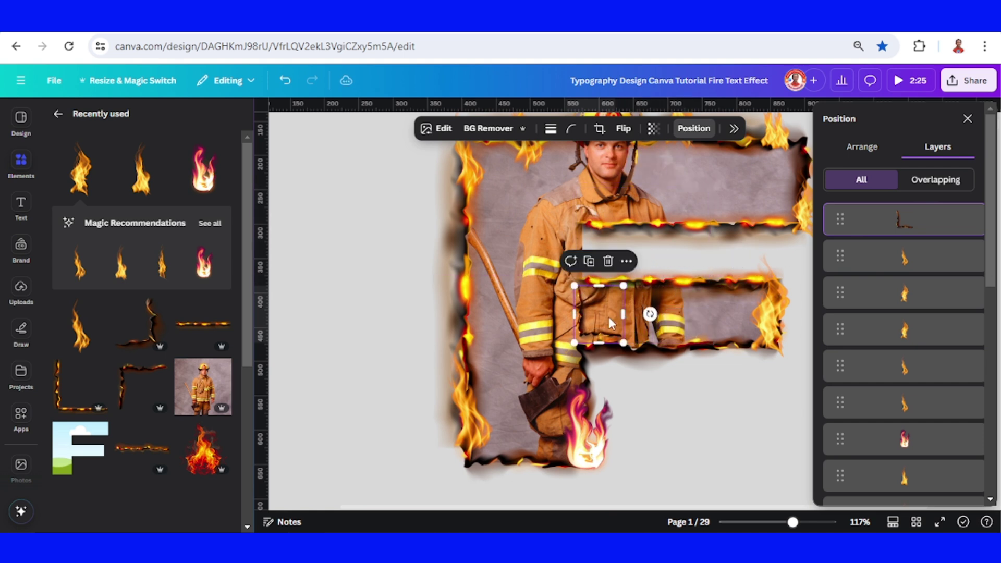
{"action": "left_click_drag", "start_coordinate": [609, 317], "coordinate": [608, 262]}
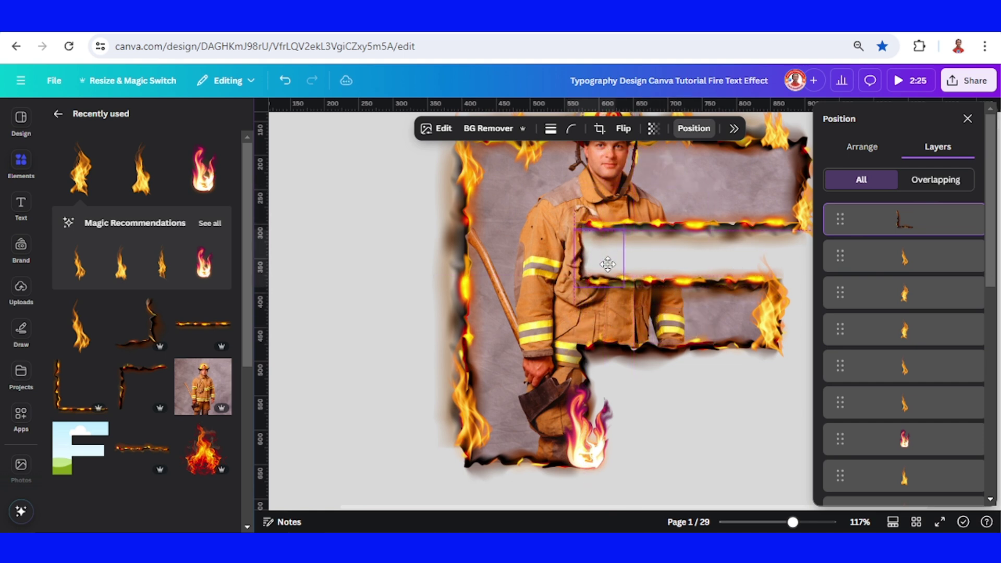
Duplicate the middle bar's right flame and place it beside the chest at about 45×112
{"action": "left_click", "coordinate": [767, 308]}
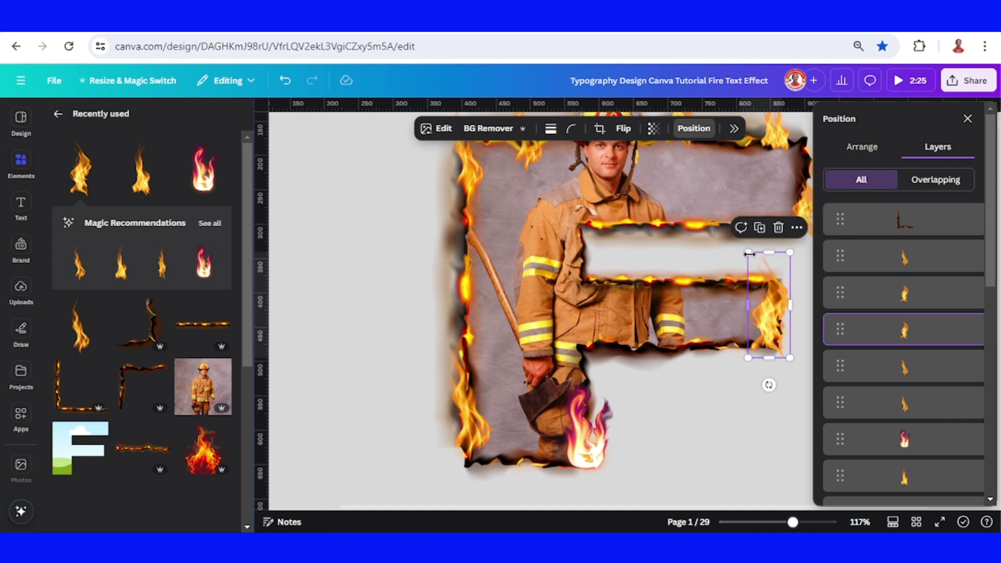
{"action": "left_click", "coordinate": [759, 229]}
{"action": "left_click_drag", "start_coordinate": [770, 323], "coordinate": [588, 251]}
{"action": "left_click_drag", "start_coordinate": [600, 191], "coordinate": [607, 213]}
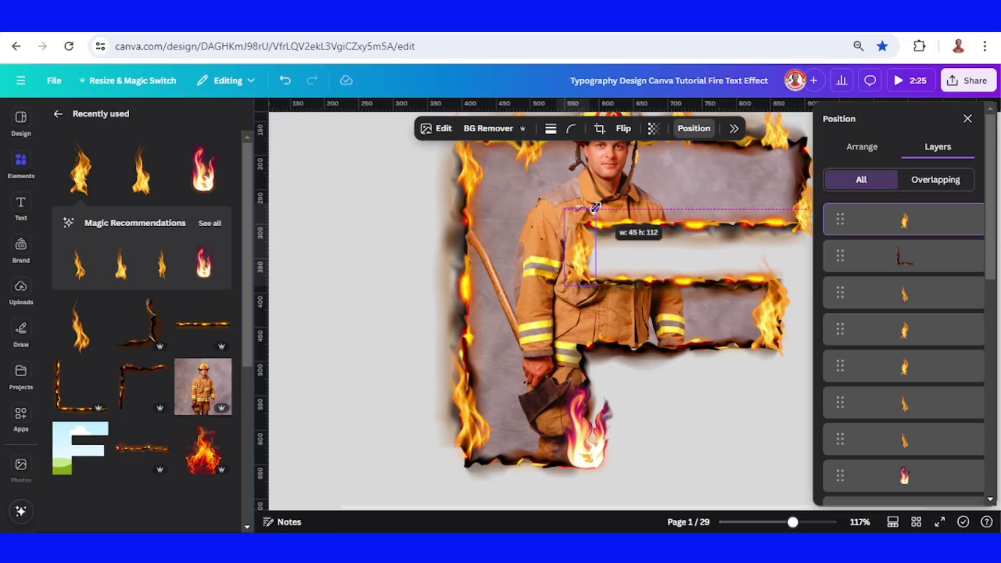